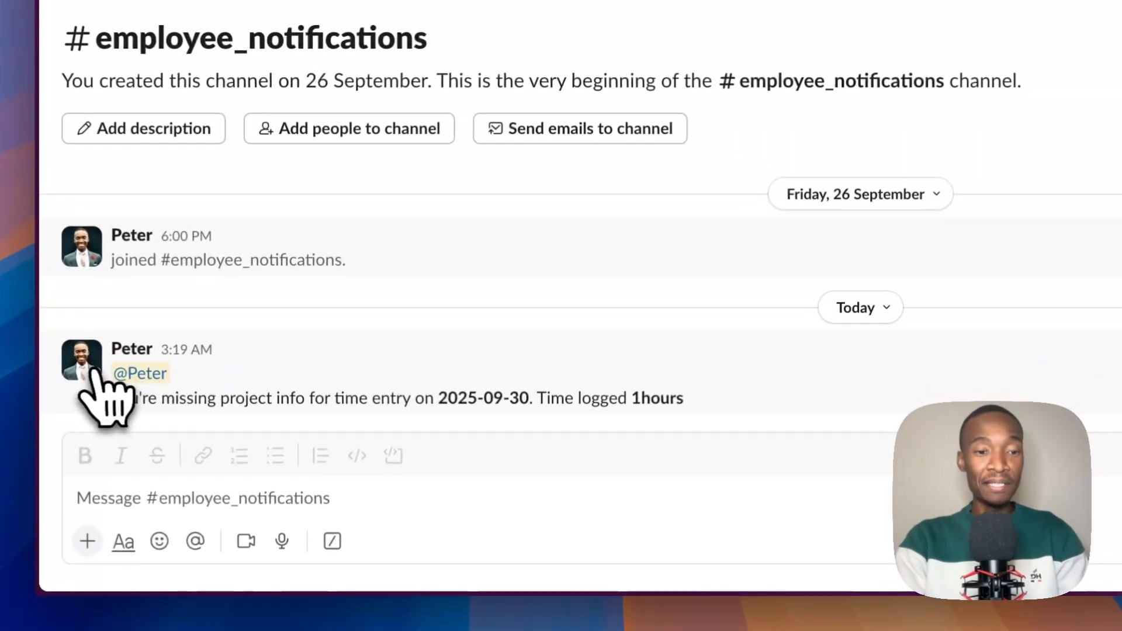
Open the "Get today timesheet" module's settings and review its request URL.
mouse_move(192, 479)
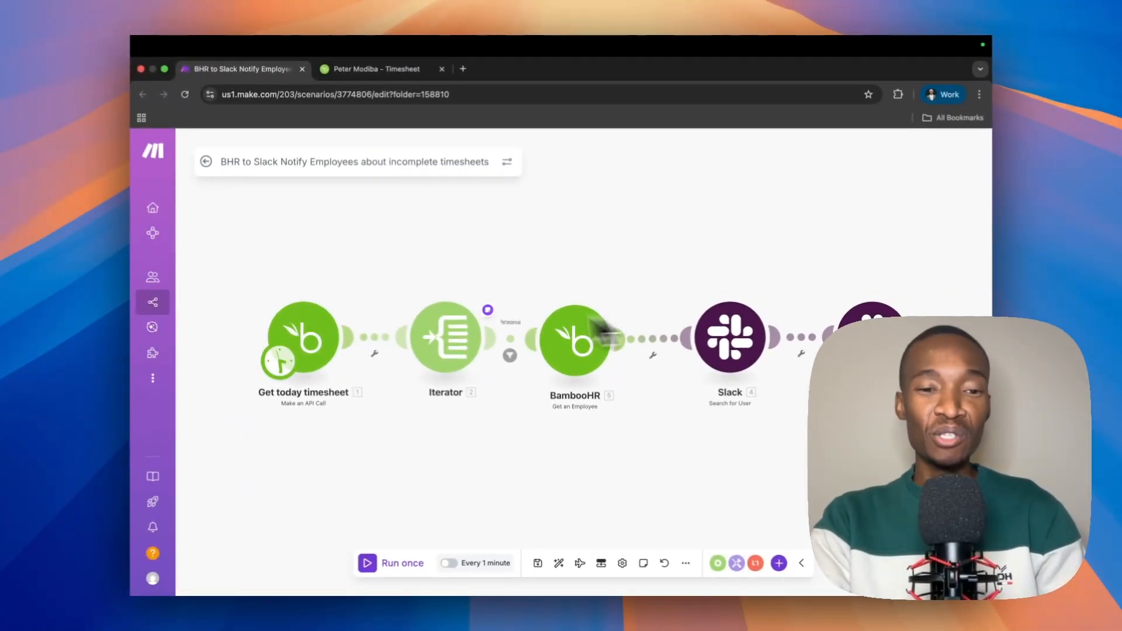
click(316, 346)
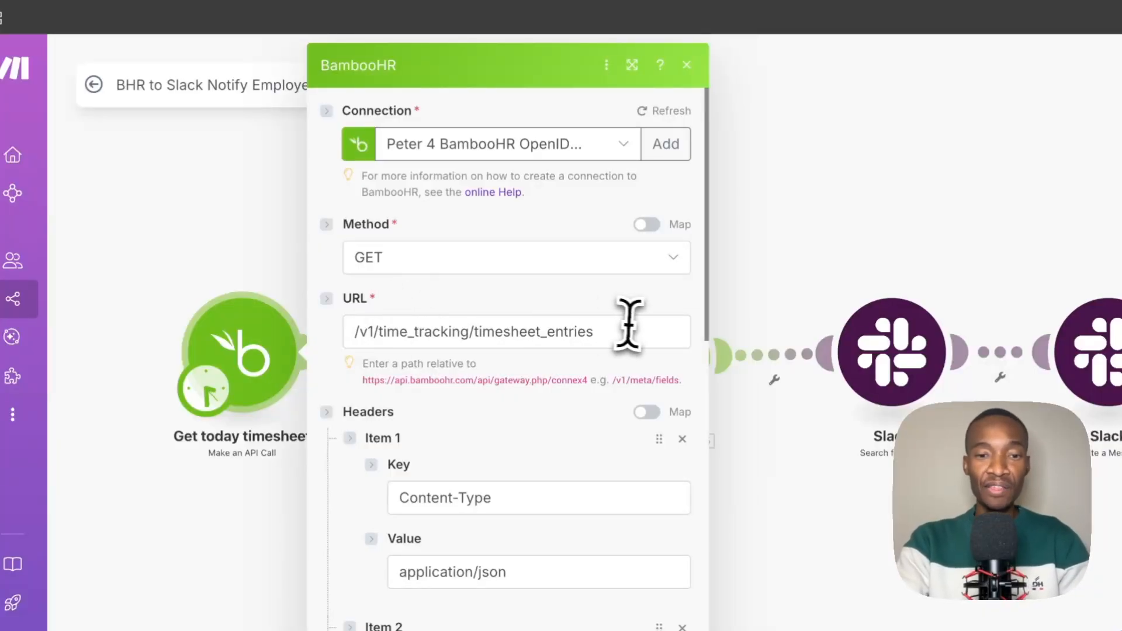
drag(624, 330, 327, 339)
click(544, 310)
drag(601, 327, 328, 325)
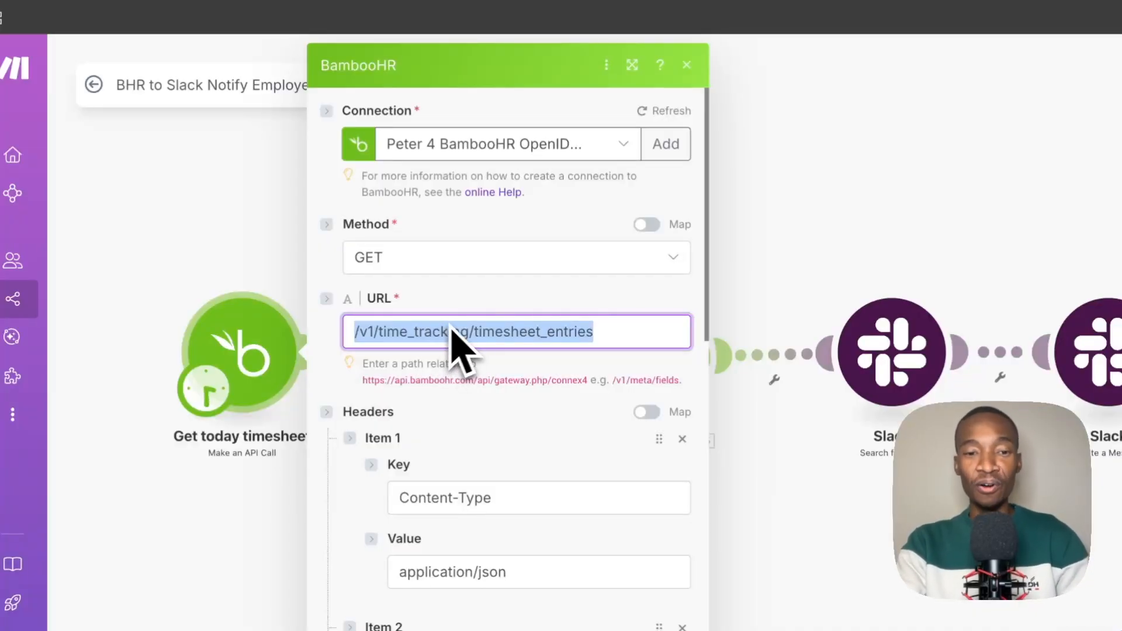
Review the timesheet request's headers and its start and end date query parameters, and save the module.
scroll(535, 319, down, 3)
scroll(525, 328, down, 3)
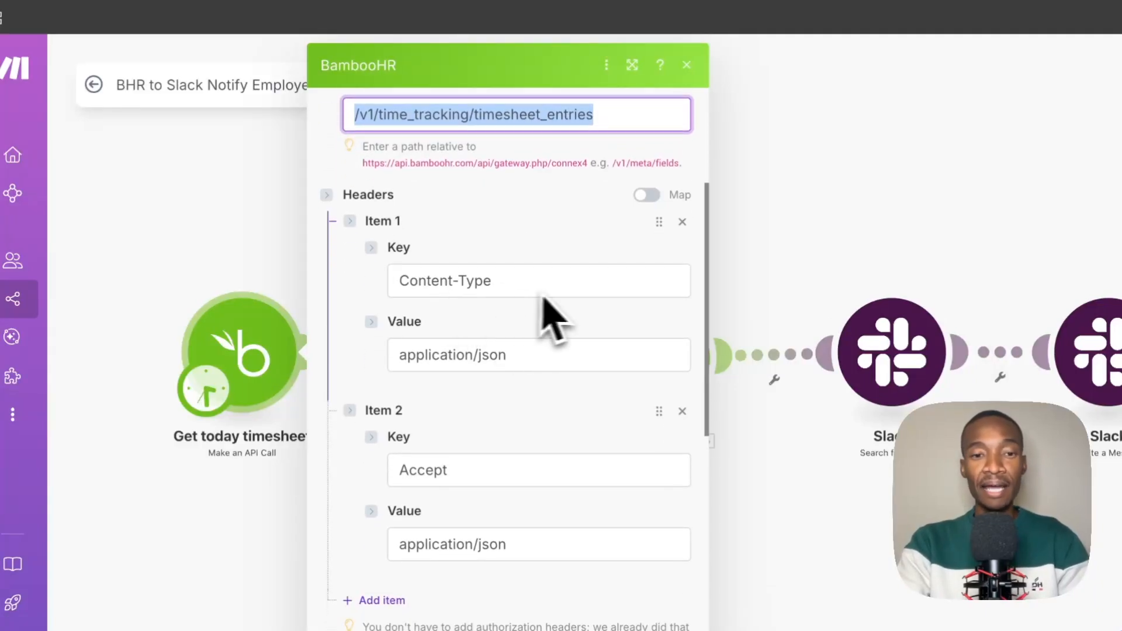
scroll(525, 313, down, 1)
scroll(567, 347, down, 1)
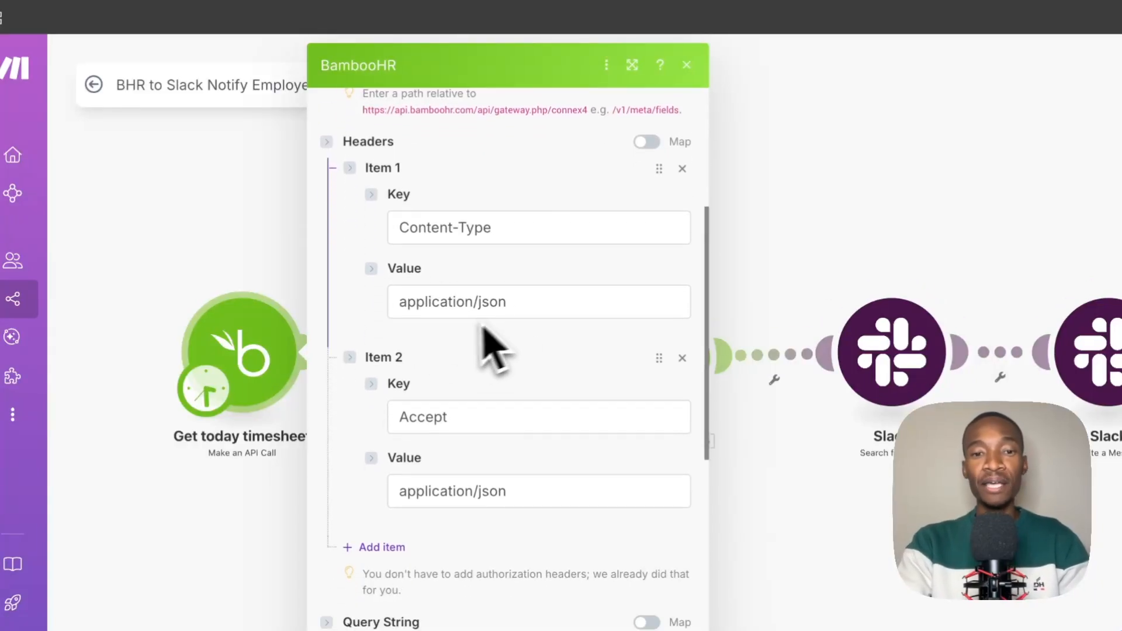
scroll(438, 342, down, 7)
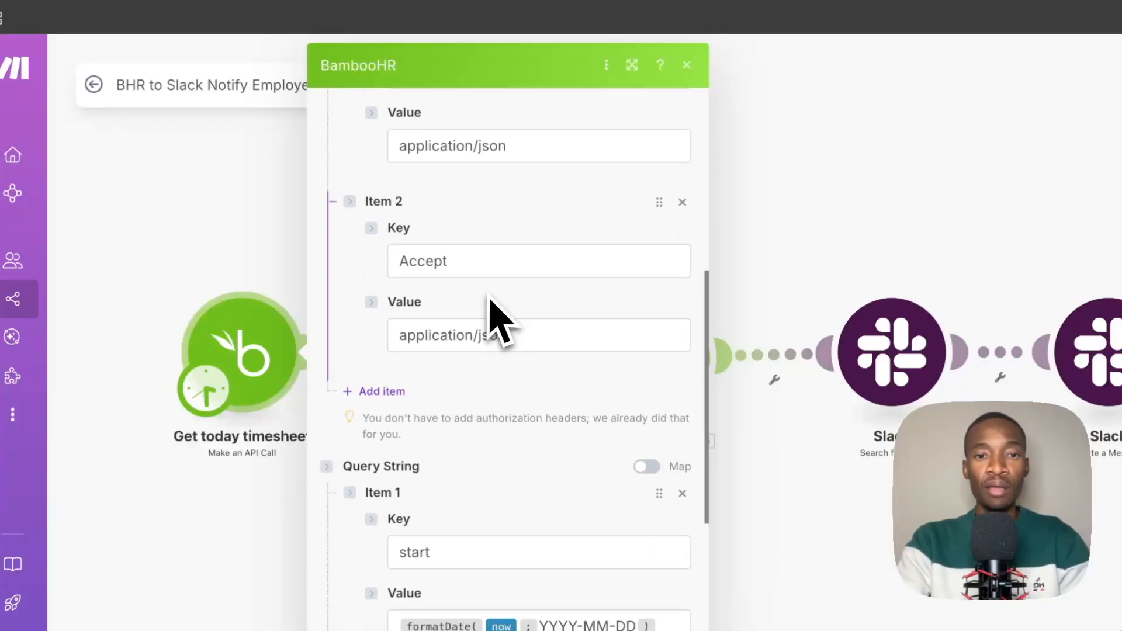
scroll(519, 251, up, 1)
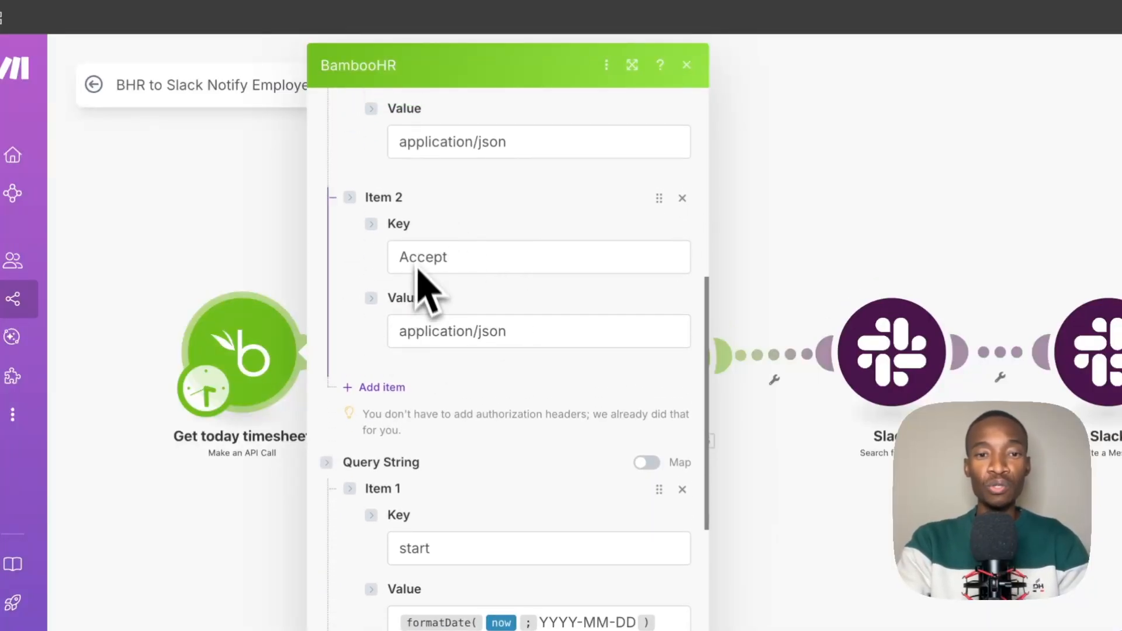
scroll(446, 337, down, 1)
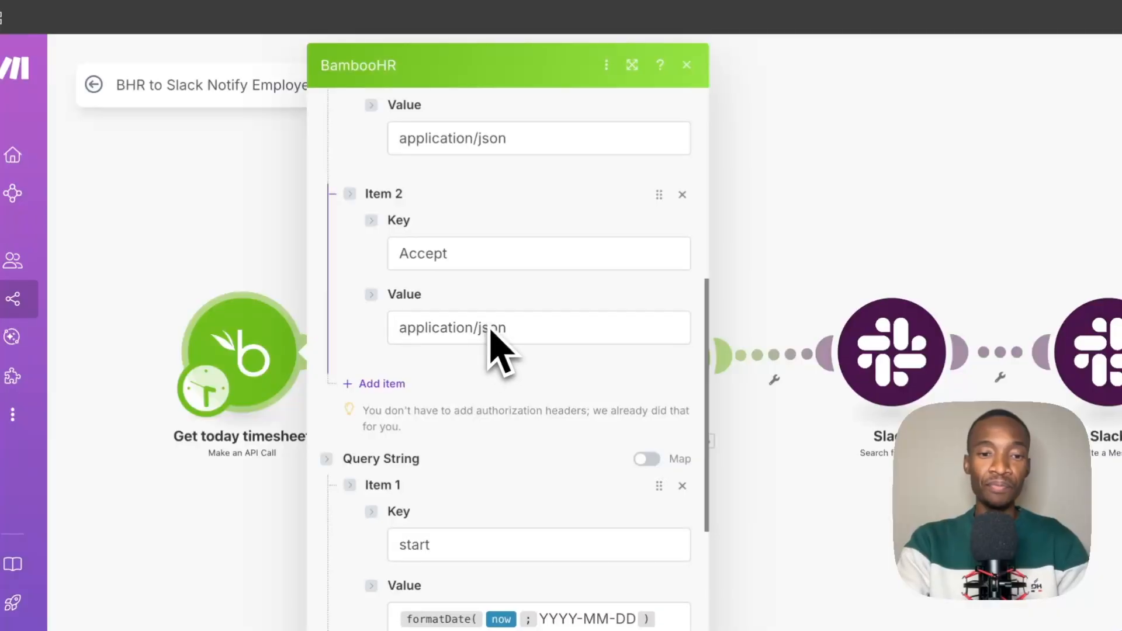
scroll(497, 345, up, 1)
scroll(489, 327, down, 6)
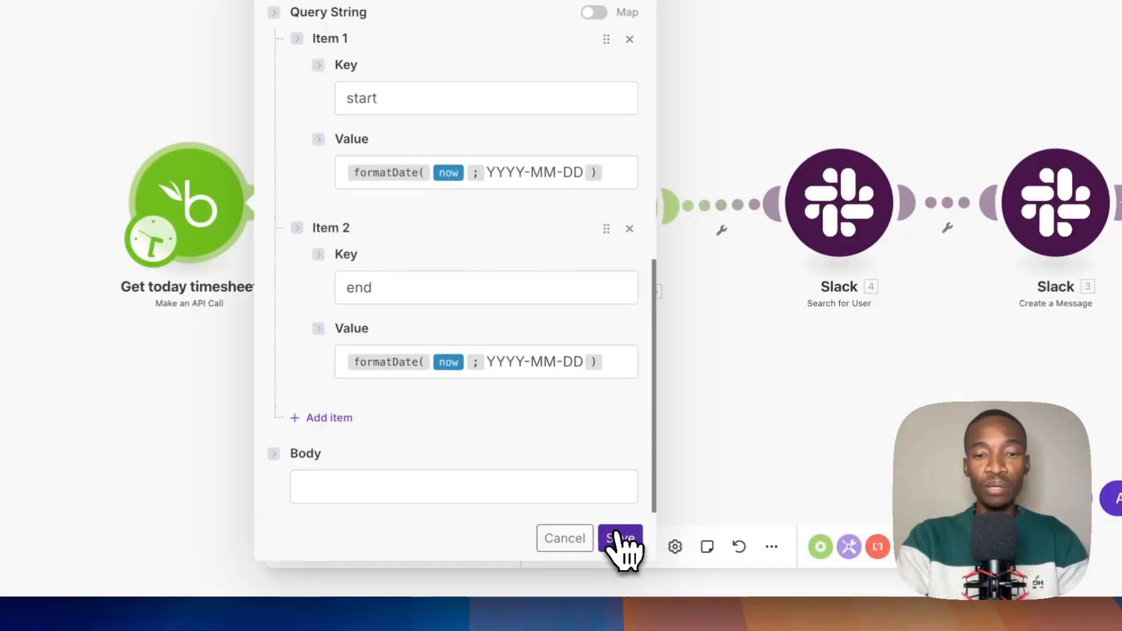
click(621, 539)
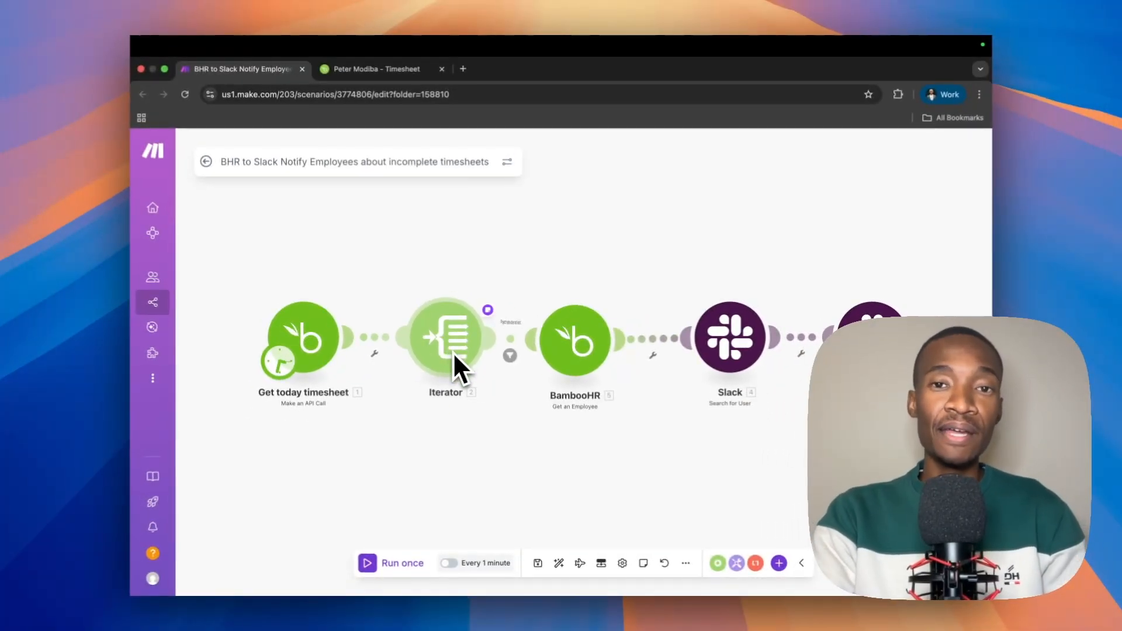
Review and save the "Project name does not exist" filter after the Iterator, and run the scenario once.
click(510, 355)
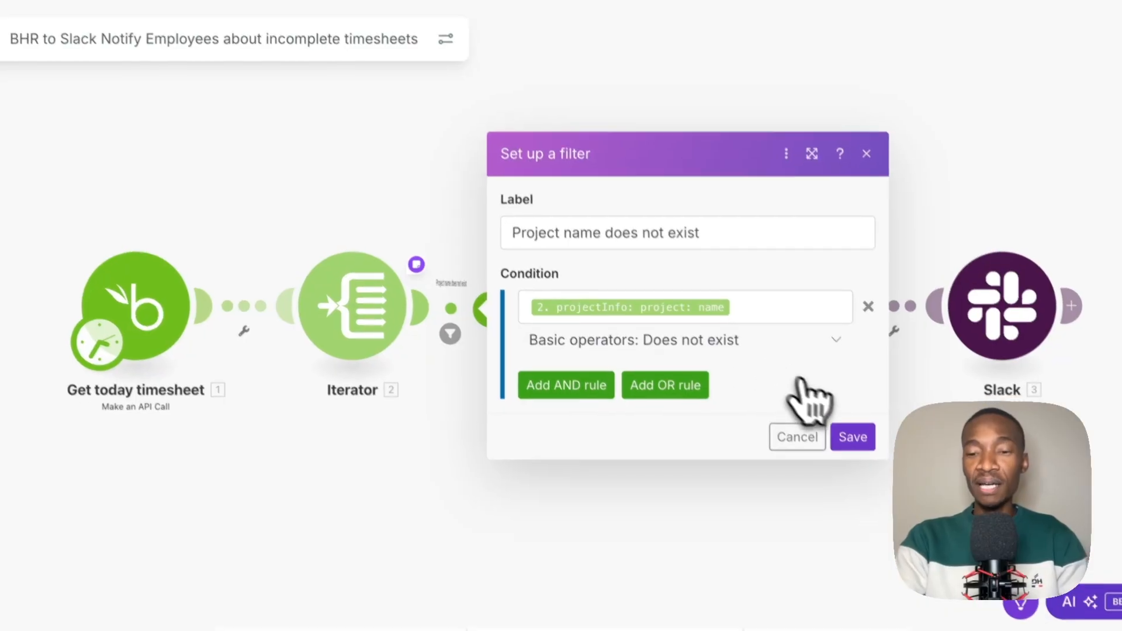
click(852, 437)
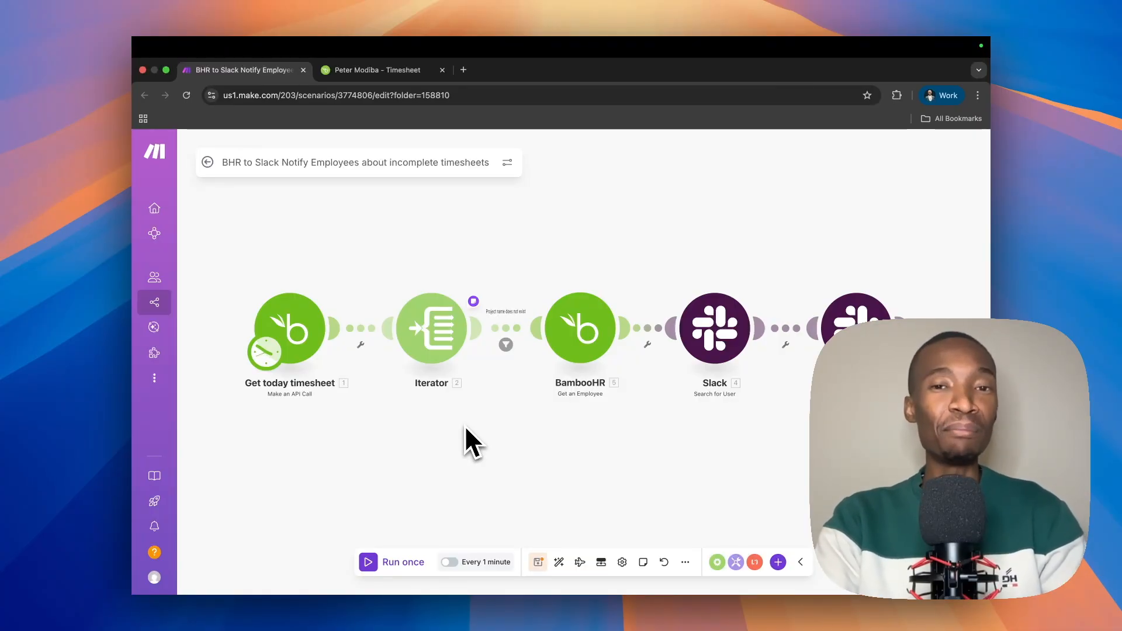
click(376, 564)
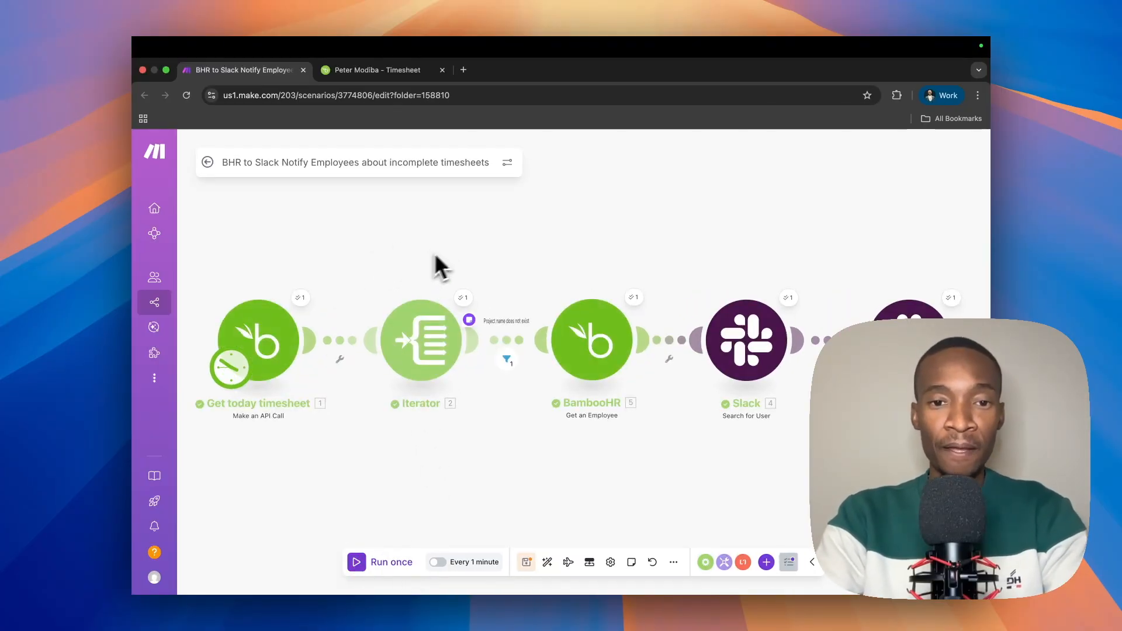
Examine the time entry bundles in the Iterator's run output, and close the output.
mouse_move(433, 252)
mouse_down()
mouse_move(490, 235)
mouse_move(447, 241)
mouse_up()
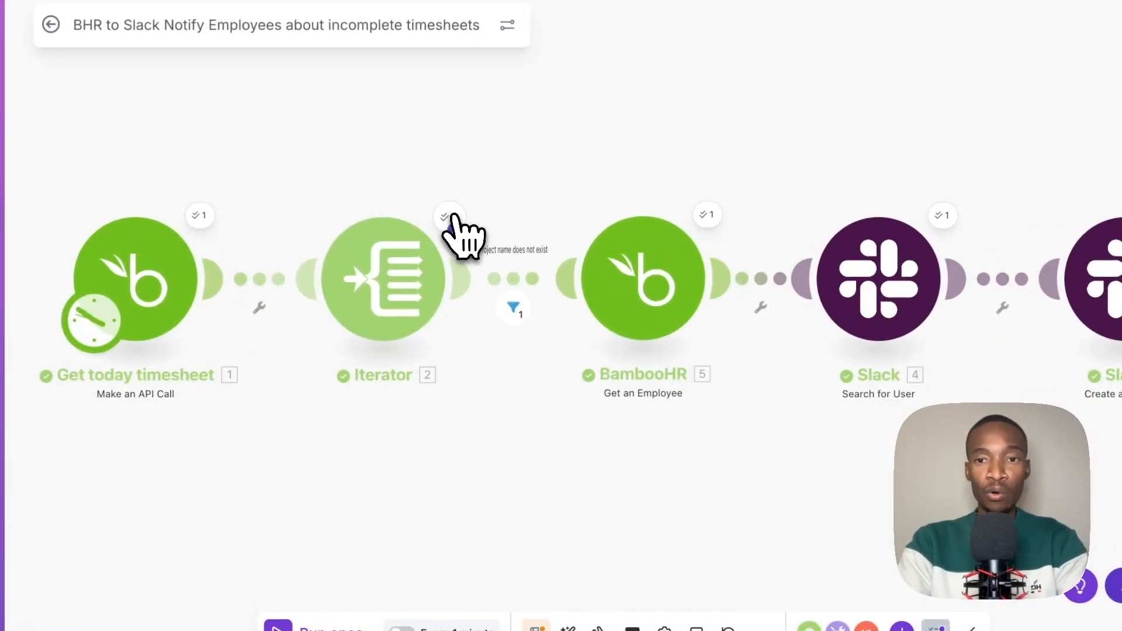
click(475, 287)
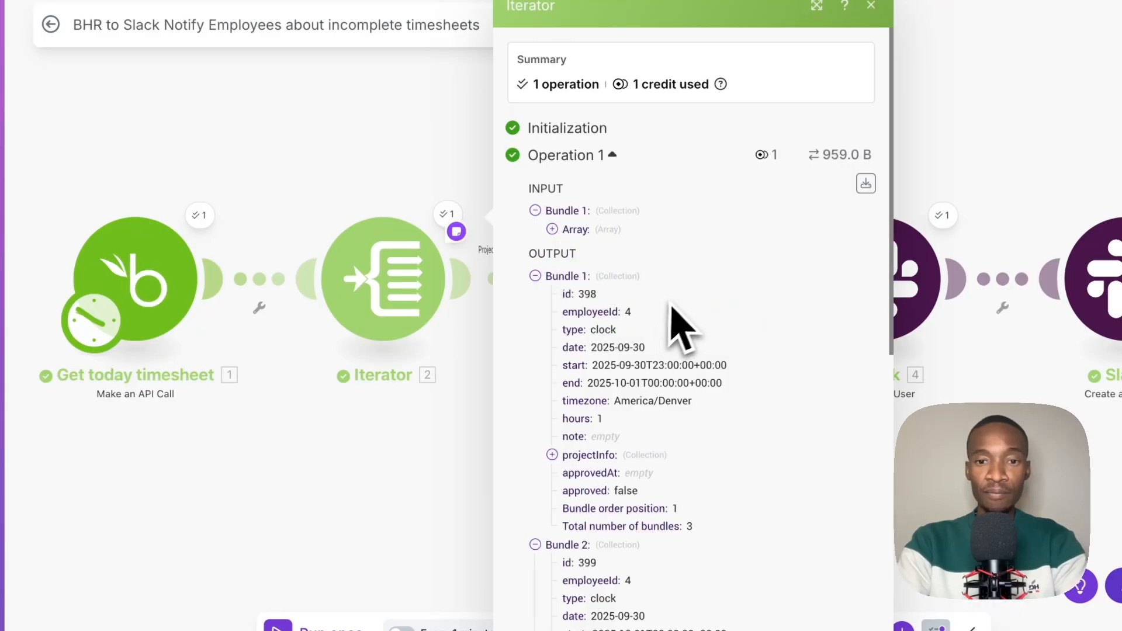
scroll(672, 315, down, 4)
scroll(671, 318, up, 3)
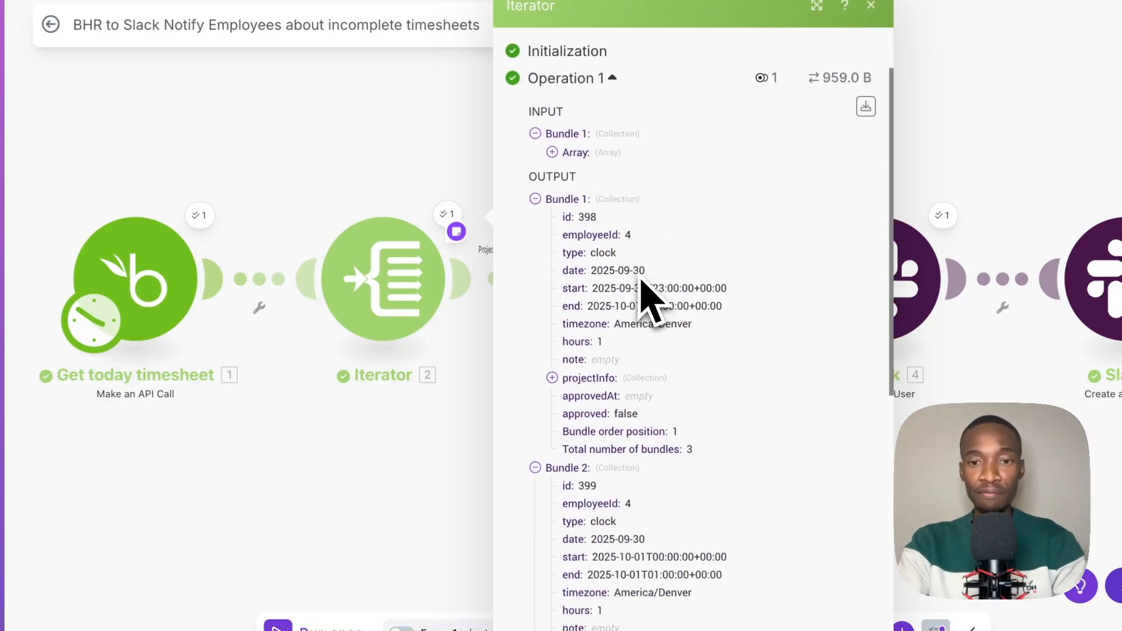
scroll(646, 295, down, 1)
scroll(653, 318, down, 1)
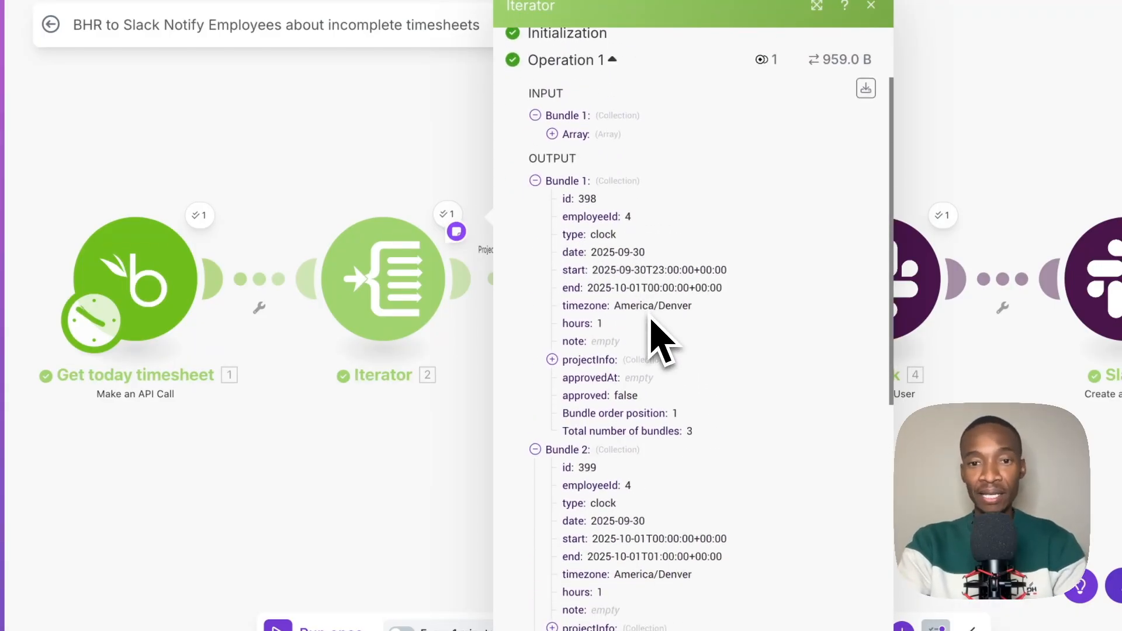
scroll(634, 228, down, 3)
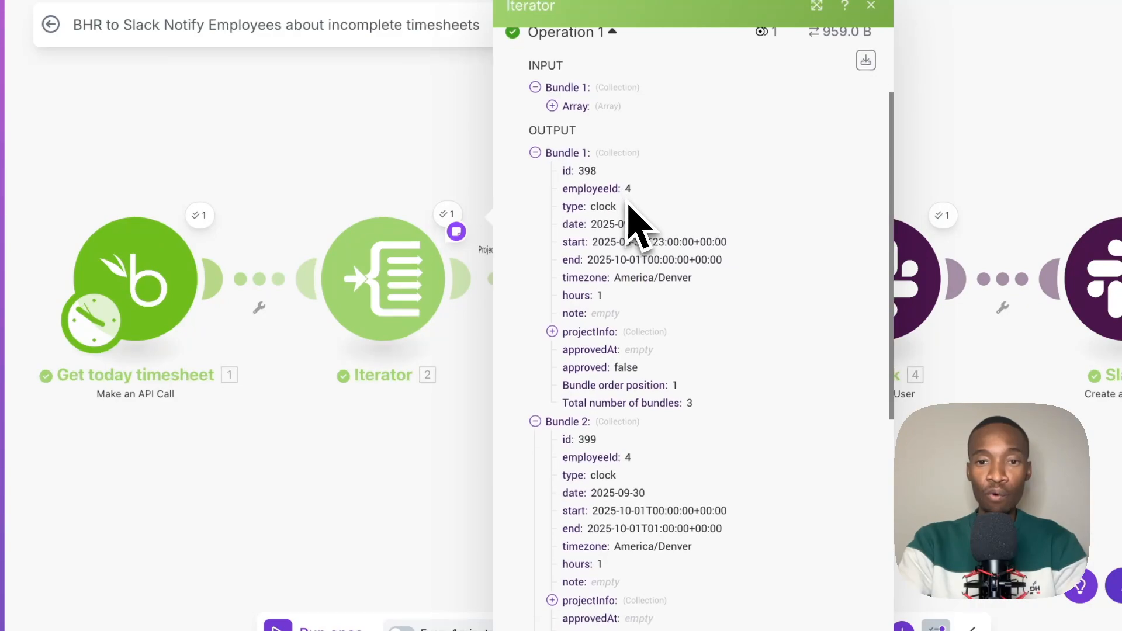
scroll(607, 328, down, 1)
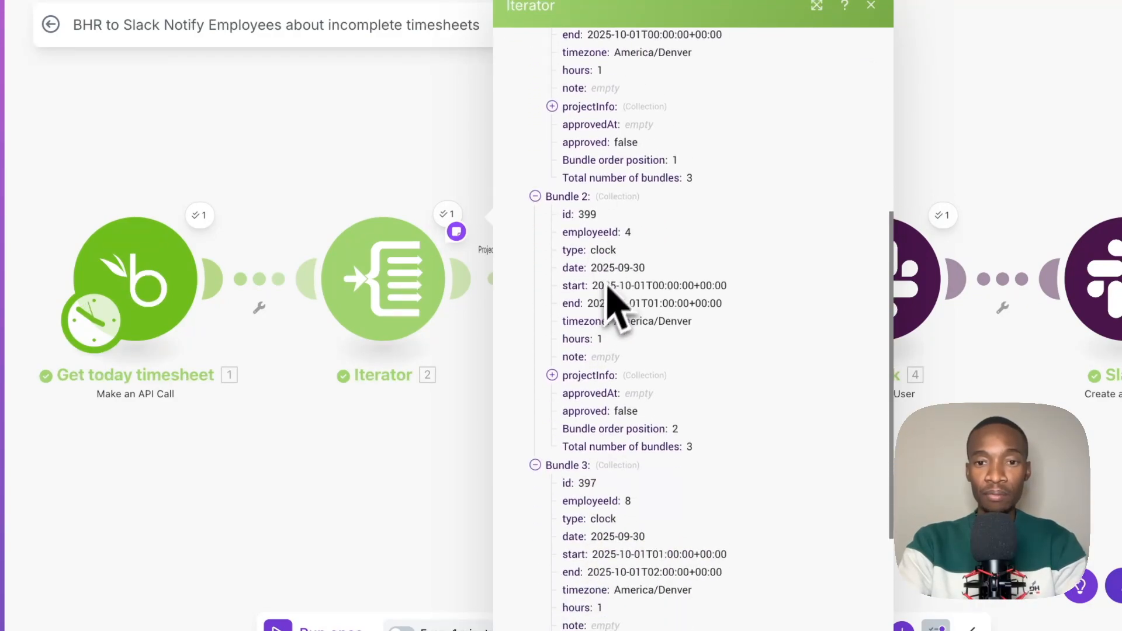
scroll(629, 245, down, 3)
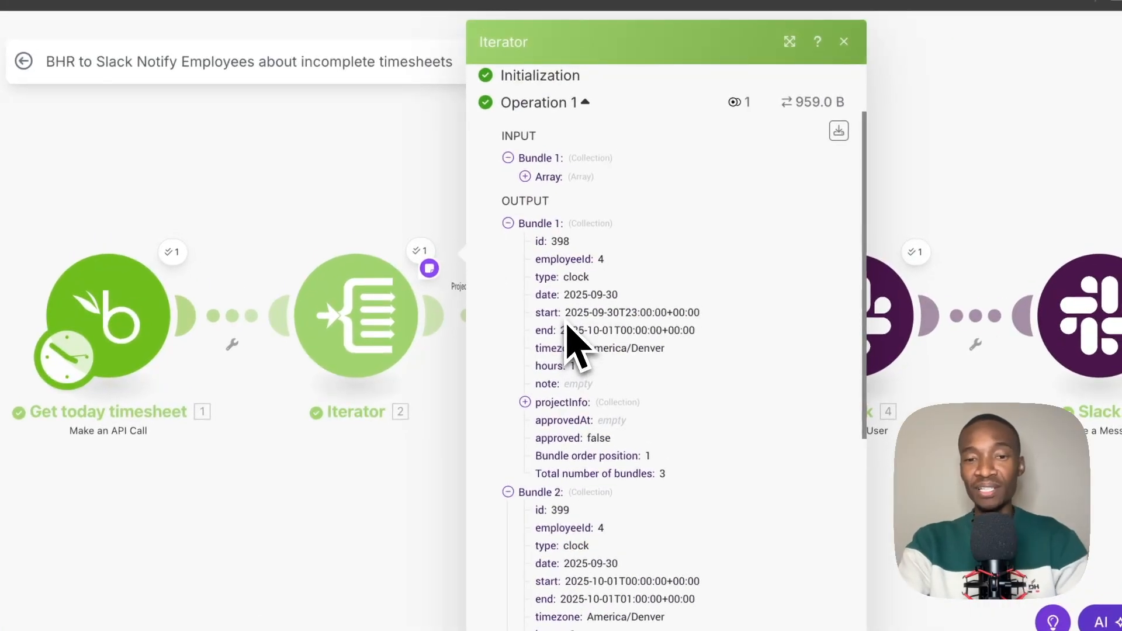
scroll(598, 327, down, 5)
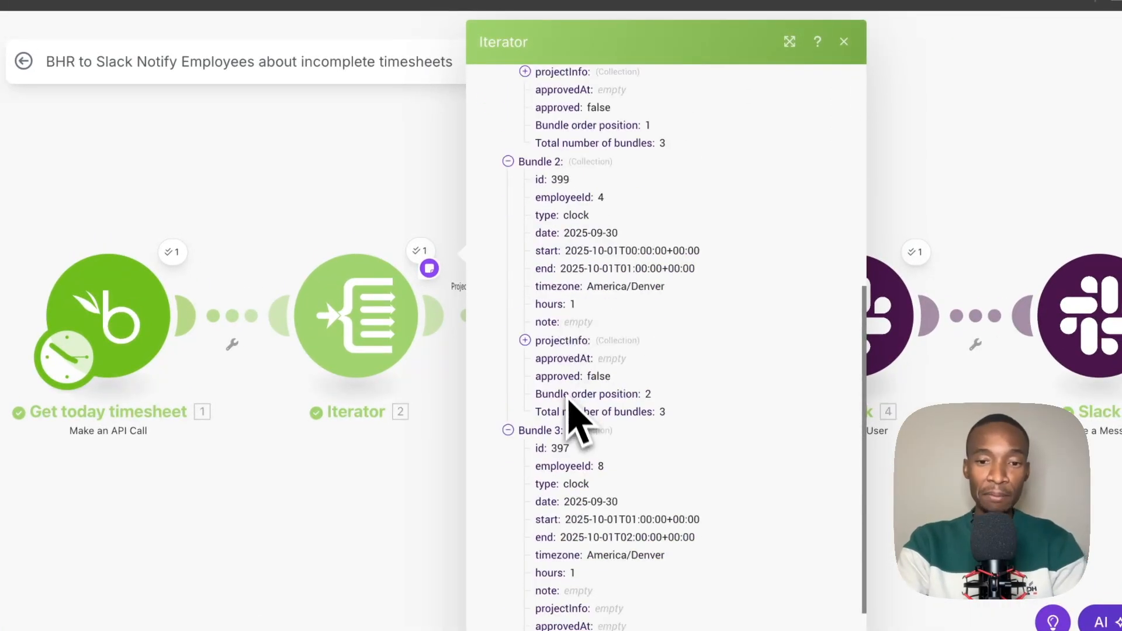
scroll(576, 417, down, 2)
scroll(571, 426, up, 5)
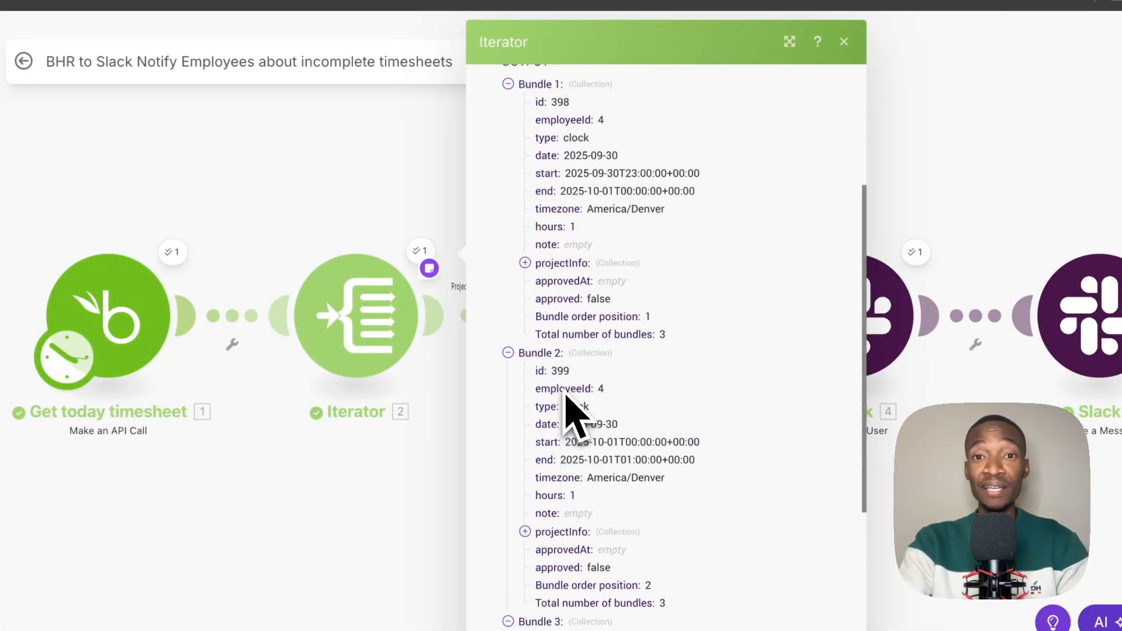
click(426, 220)
Inspect which bundles passed the "Project name does not exist" filter, and close the inspector.
scroll(496, 286, up, 3)
drag(480, 264, 433, 267)
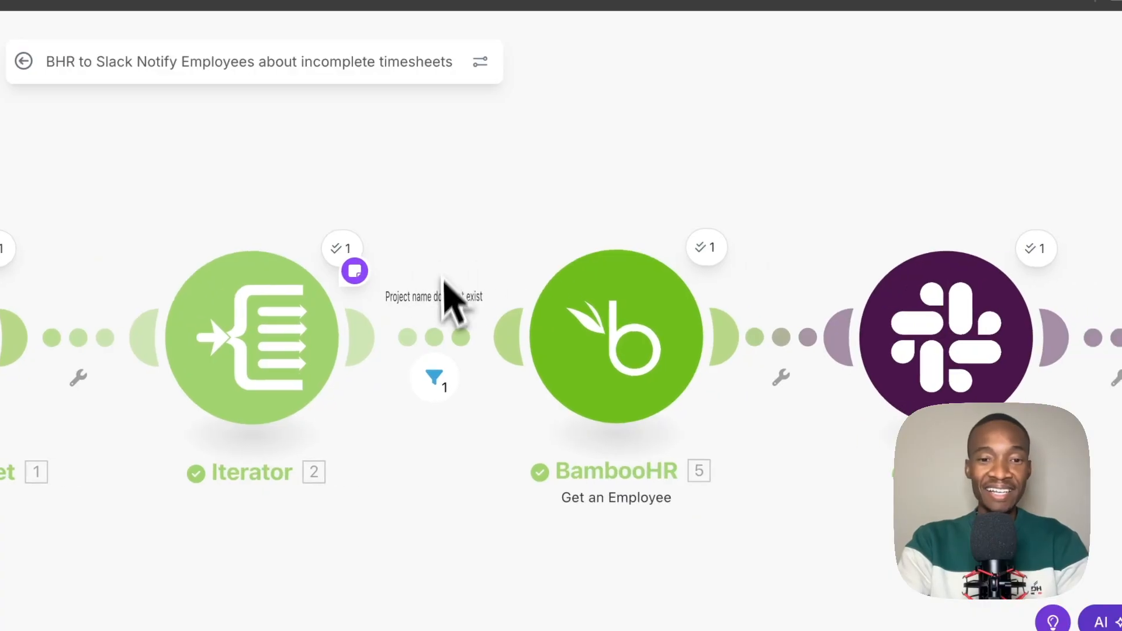
click(460, 382)
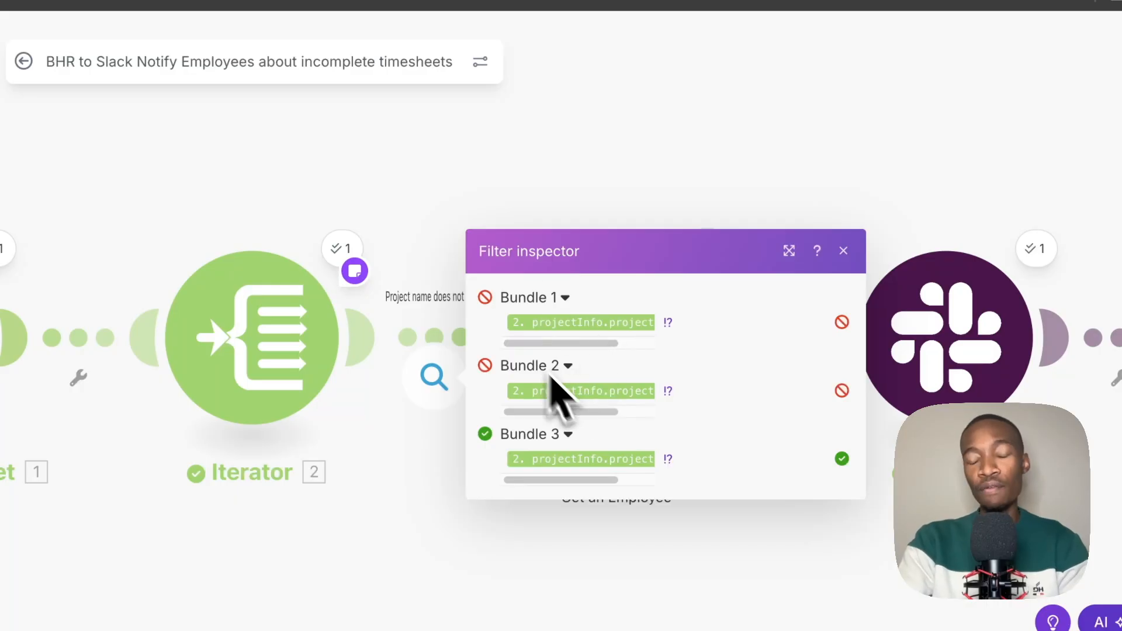
mouse_move(599, 313)
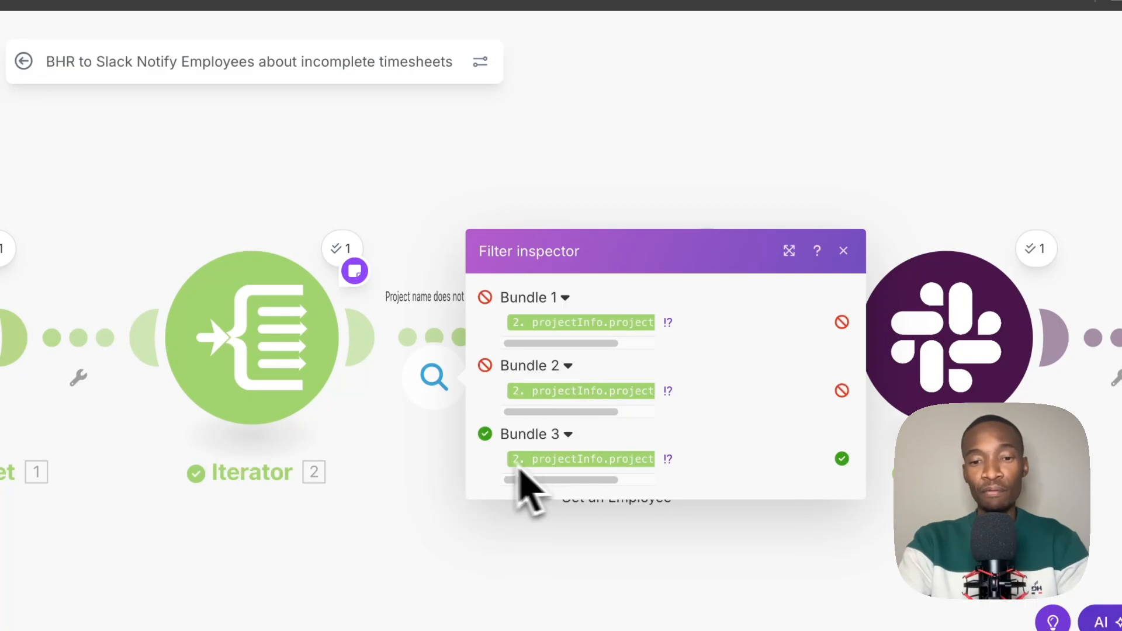
mouse_move(575, 461)
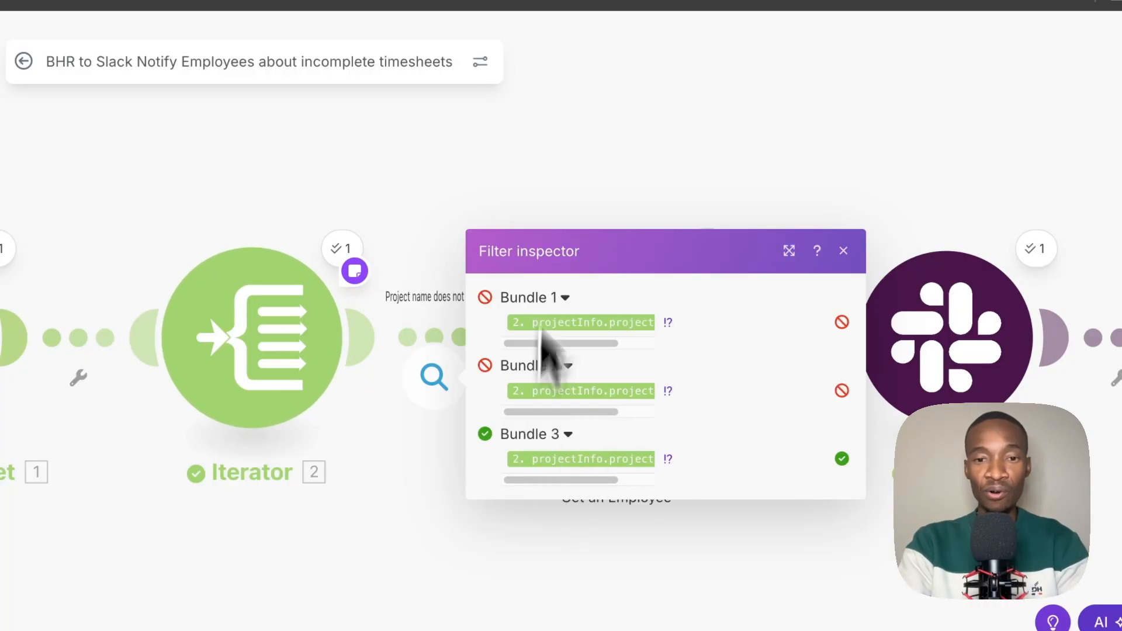
click(555, 213)
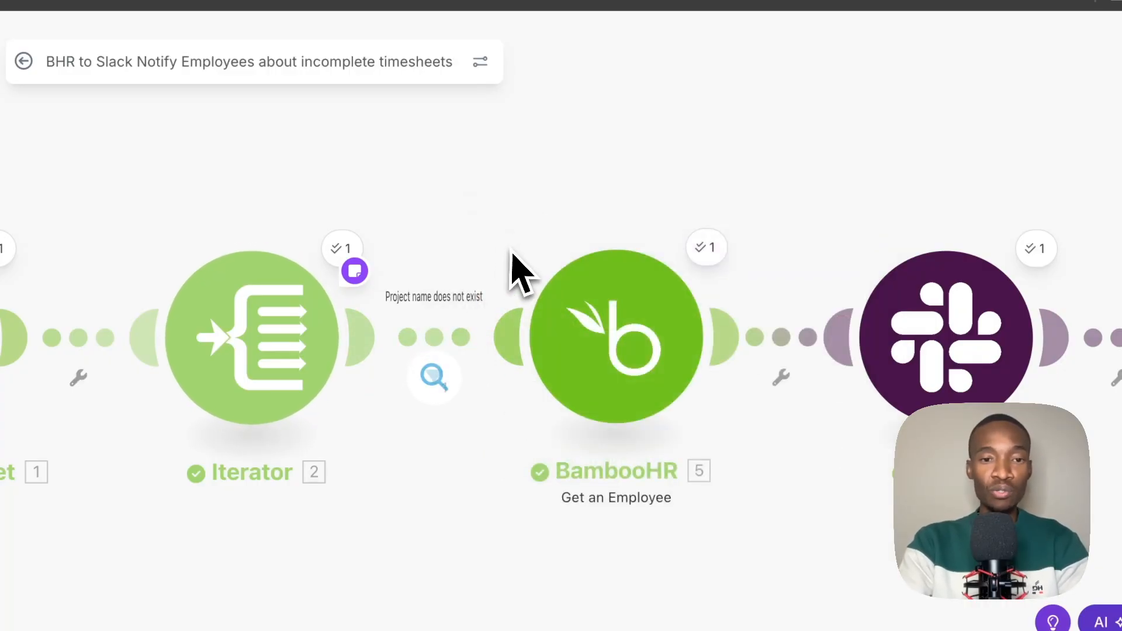
Examine the employee details in the run output of the BambooHR "Get an Employee" module.
drag(481, 246, 366, 255)
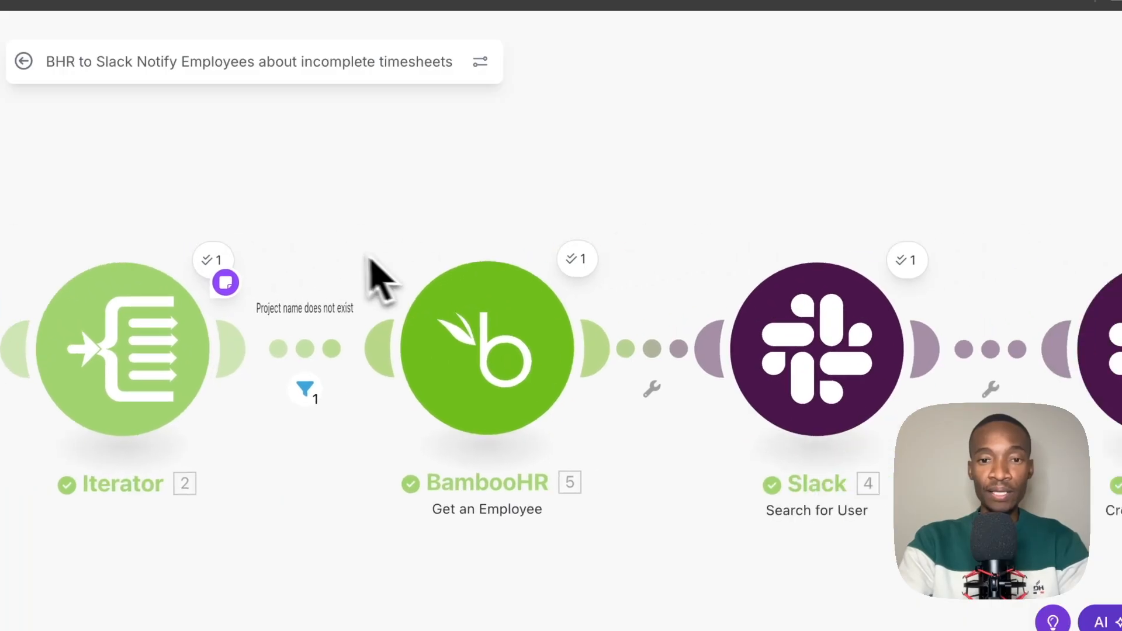
click(579, 261)
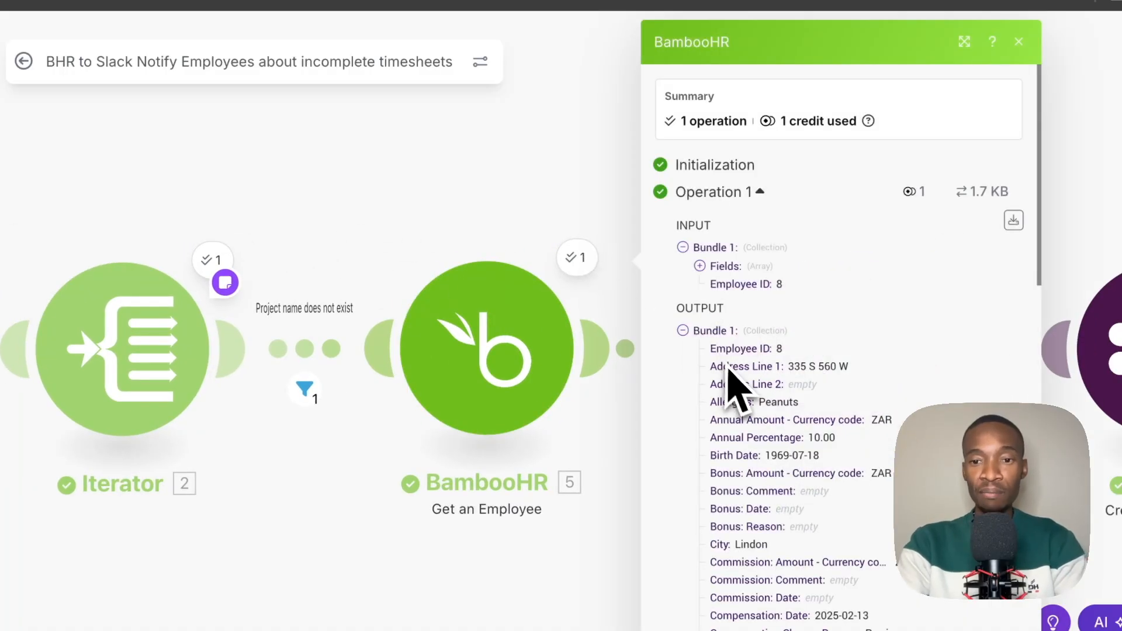
scroll(726, 375, down, 6)
scroll(766, 432, up, 5)
scroll(654, 328, up, 2)
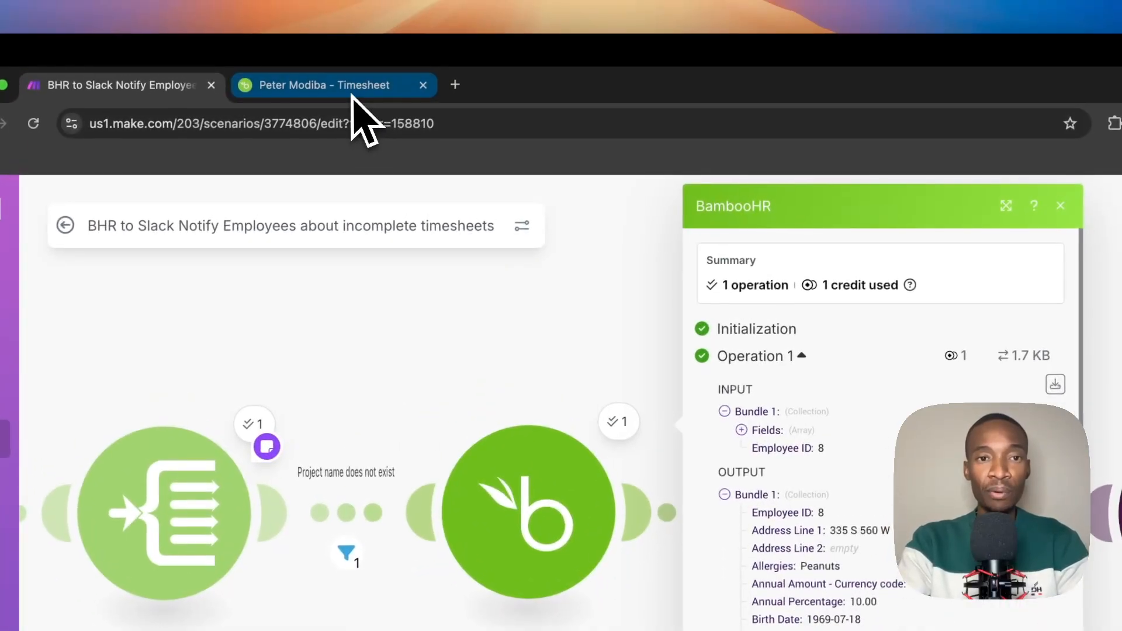
Switch to the employee's BambooHR timesheet and check the time entry for Tue Sep 30.
click(350, 73)
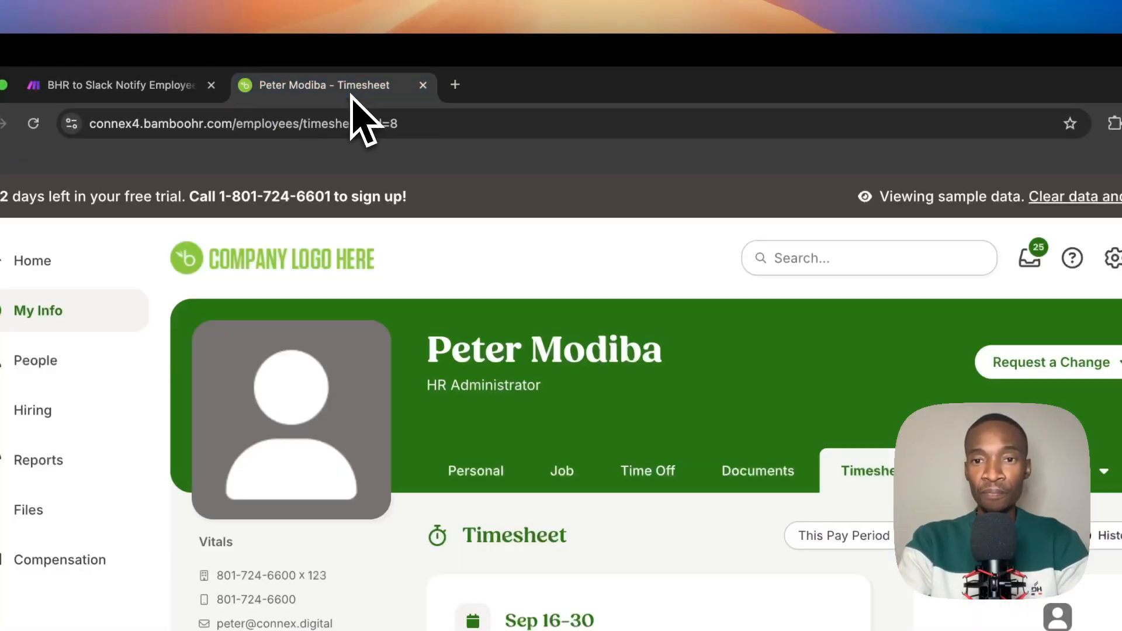
scroll(546, 427, down, 3)
scroll(538, 451, up, 3)
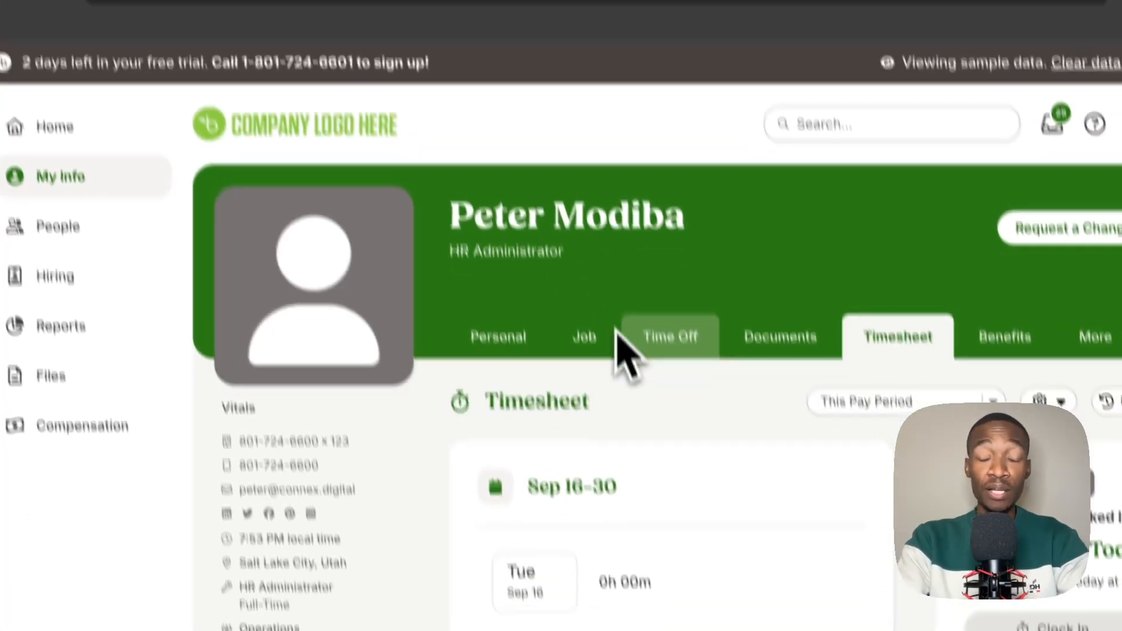
scroll(648, 479, down, 10)
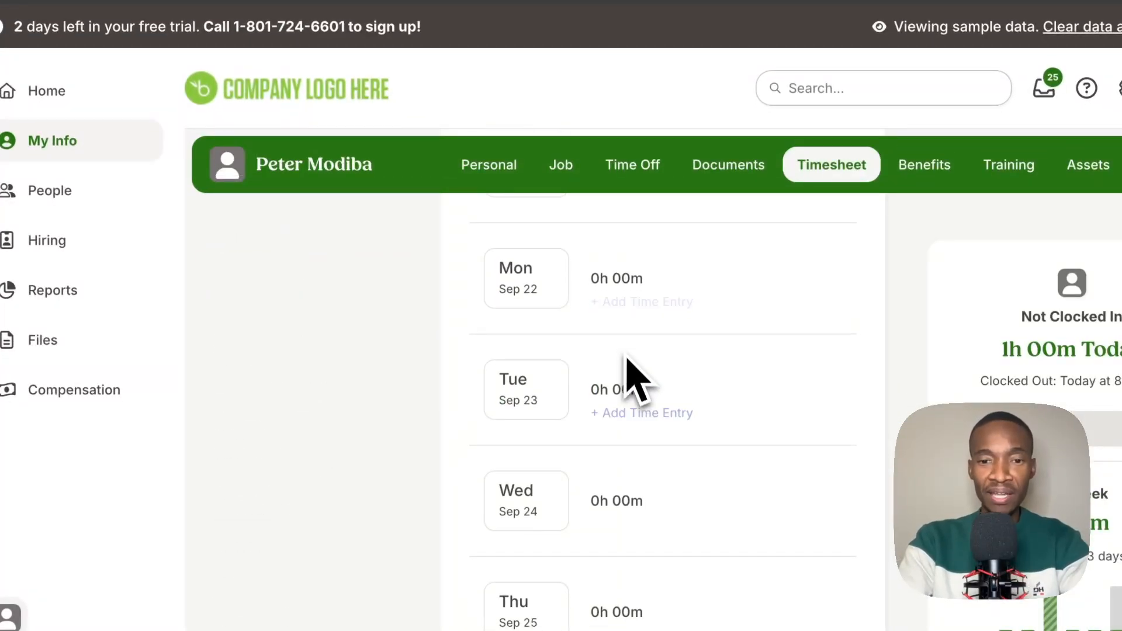
scroll(637, 380, down, 10)
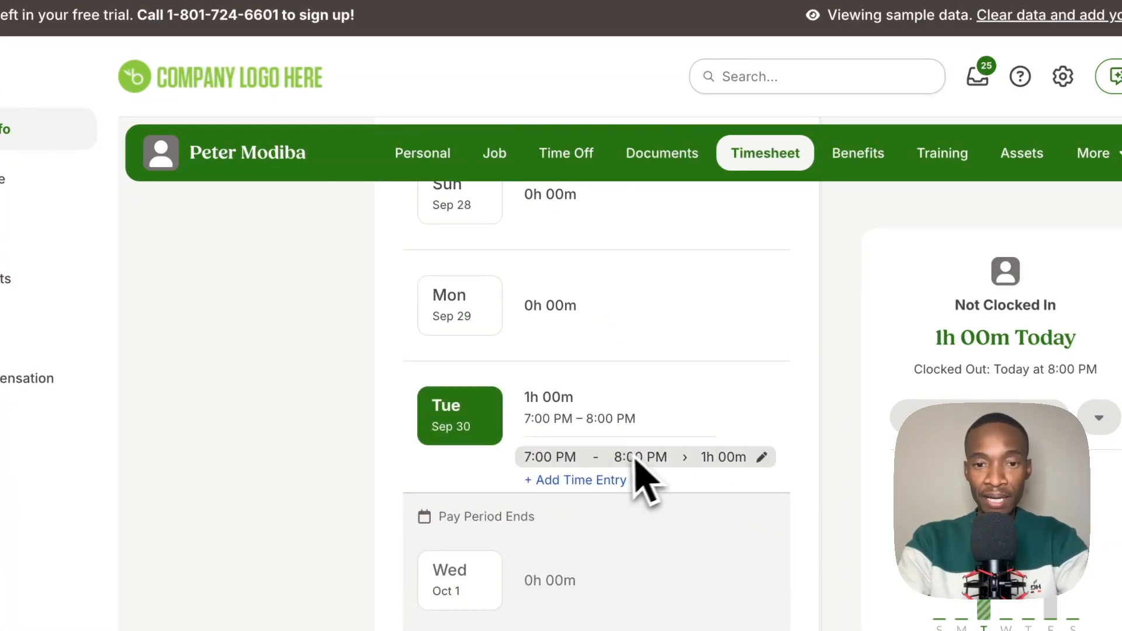
scroll(701, 457, down, 1)
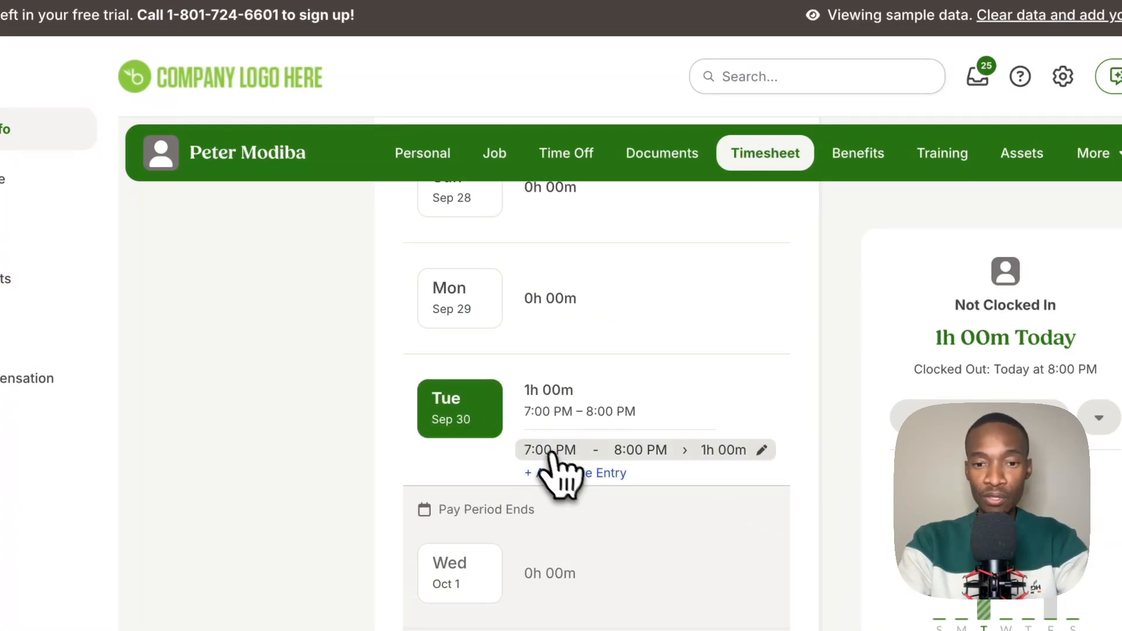
Check the project/task selection of the 7:00 PM – 8:00 PM time entry, and close the entry unchanged.
click(614, 451)
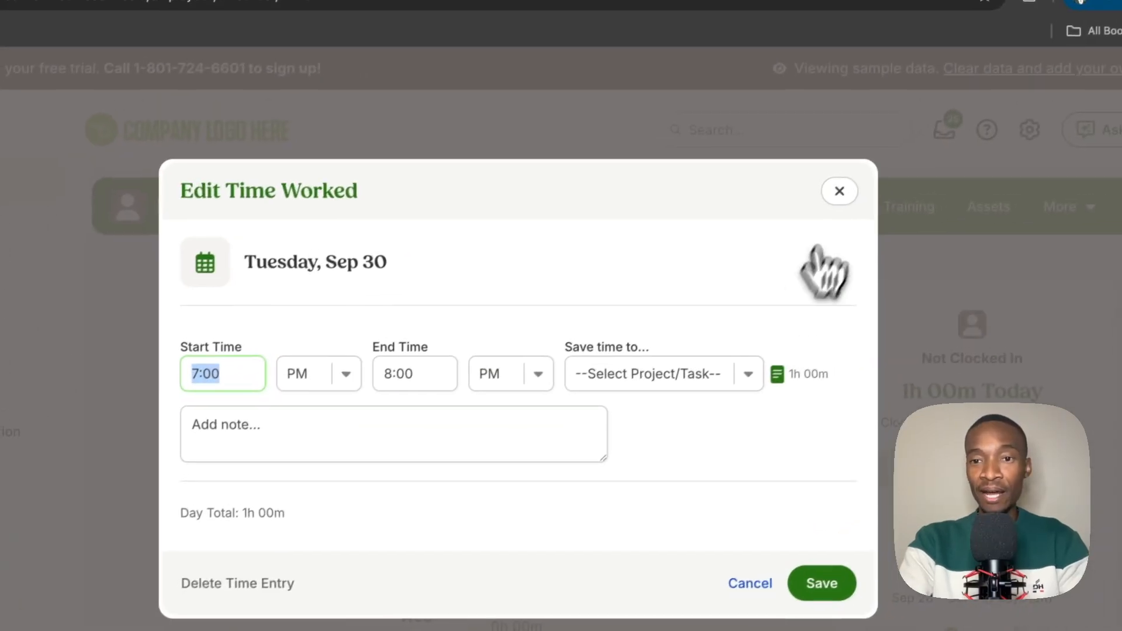
click(839, 192)
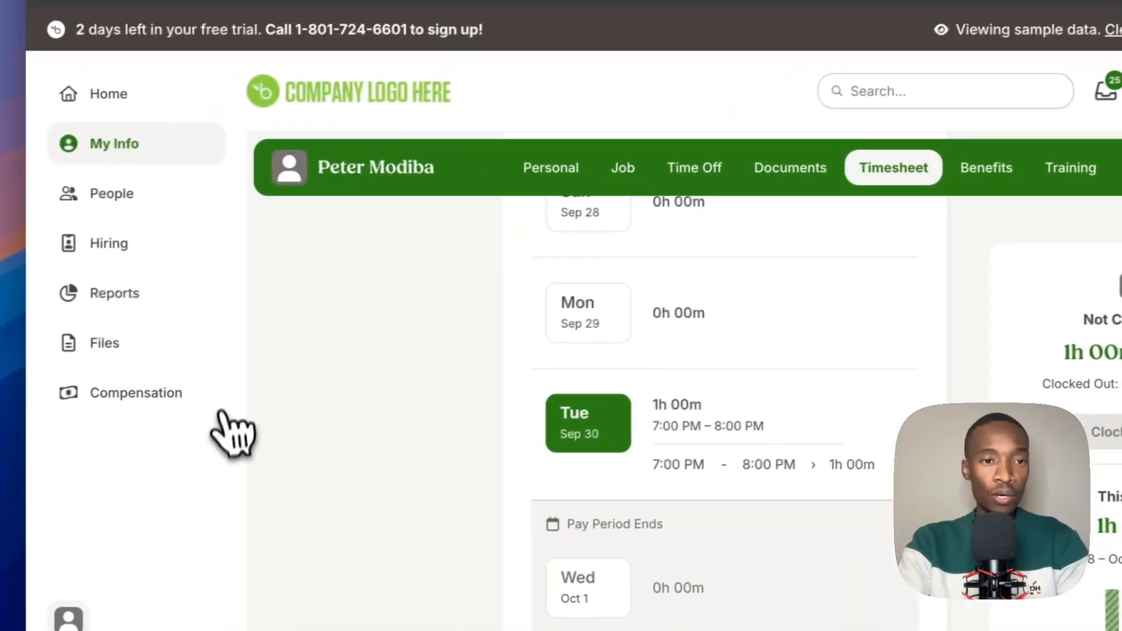
Open the timesheet of the Sr. HR Administrator from the People directory and check the time entries for Tue Sep 30.
click(196, 199)
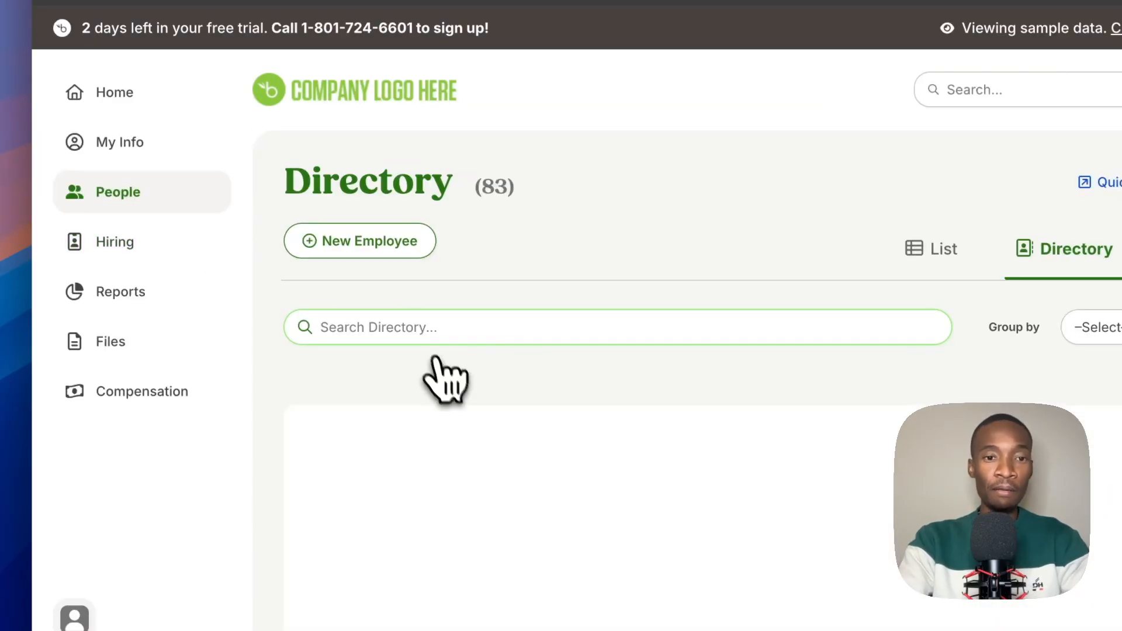
scroll(543, 268, down, 3)
scroll(535, 310, up, 3)
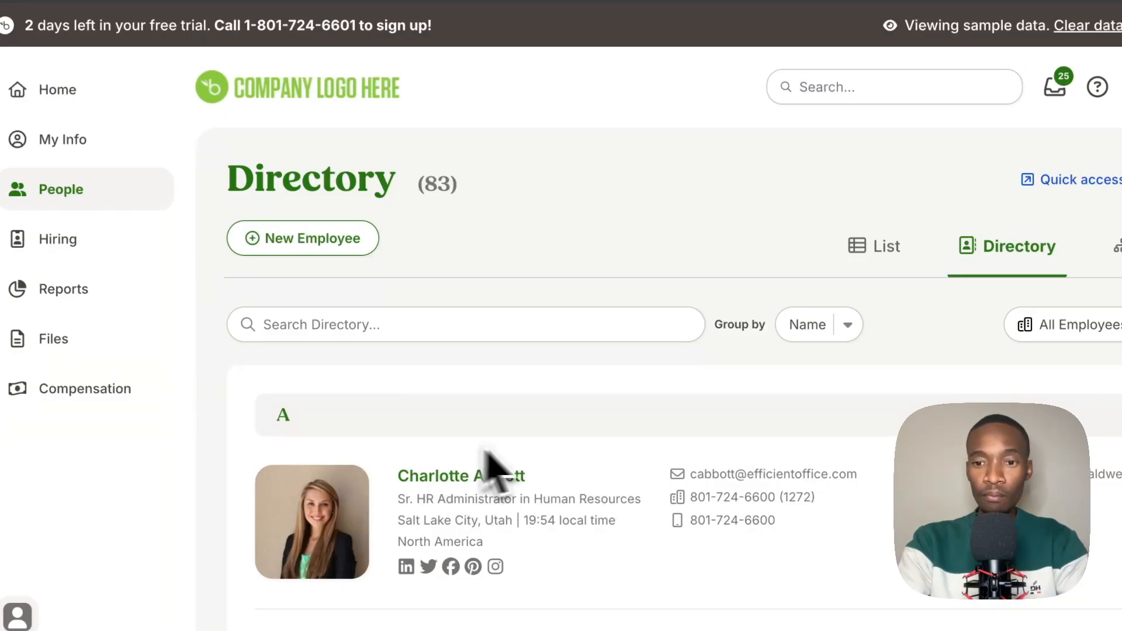
click(485, 477)
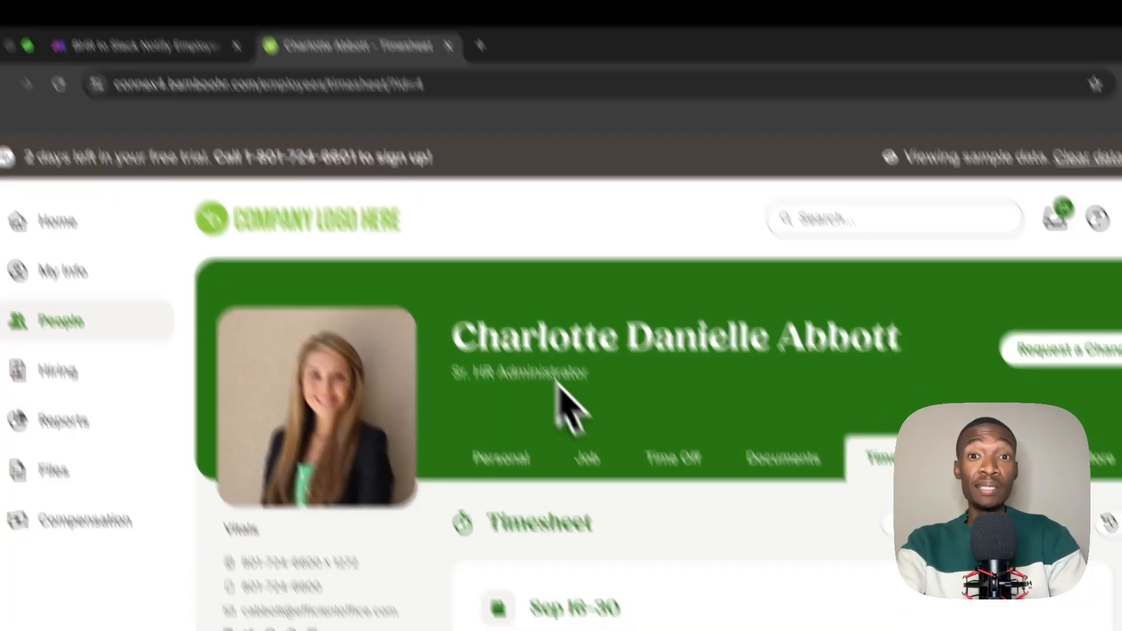
scroll(578, 409, down, 3)
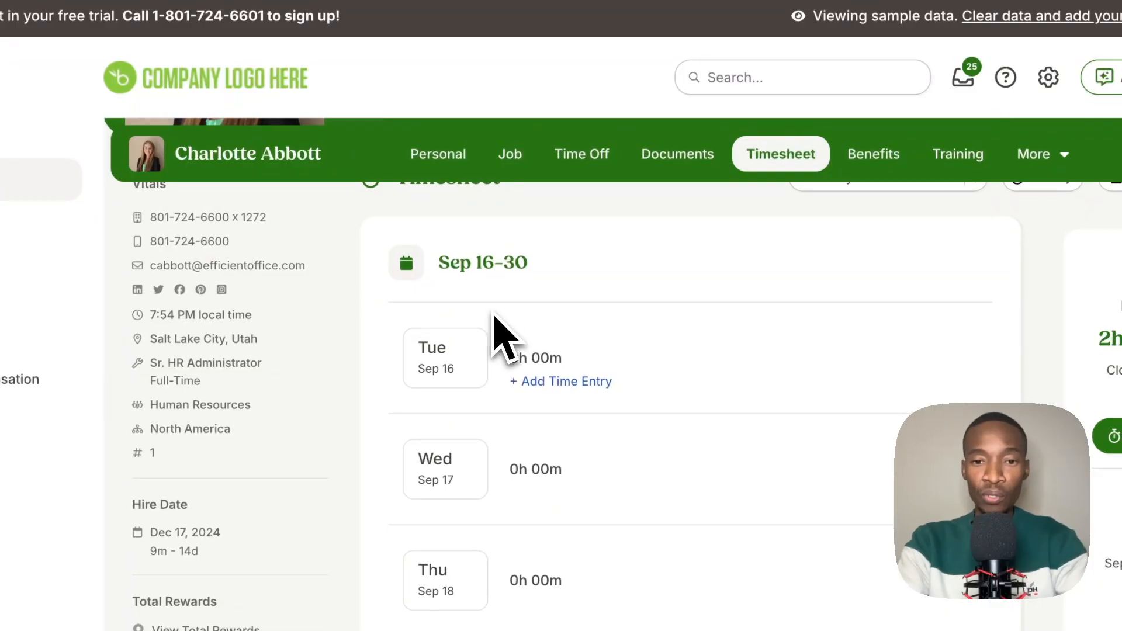
scroll(494, 317, down, 20)
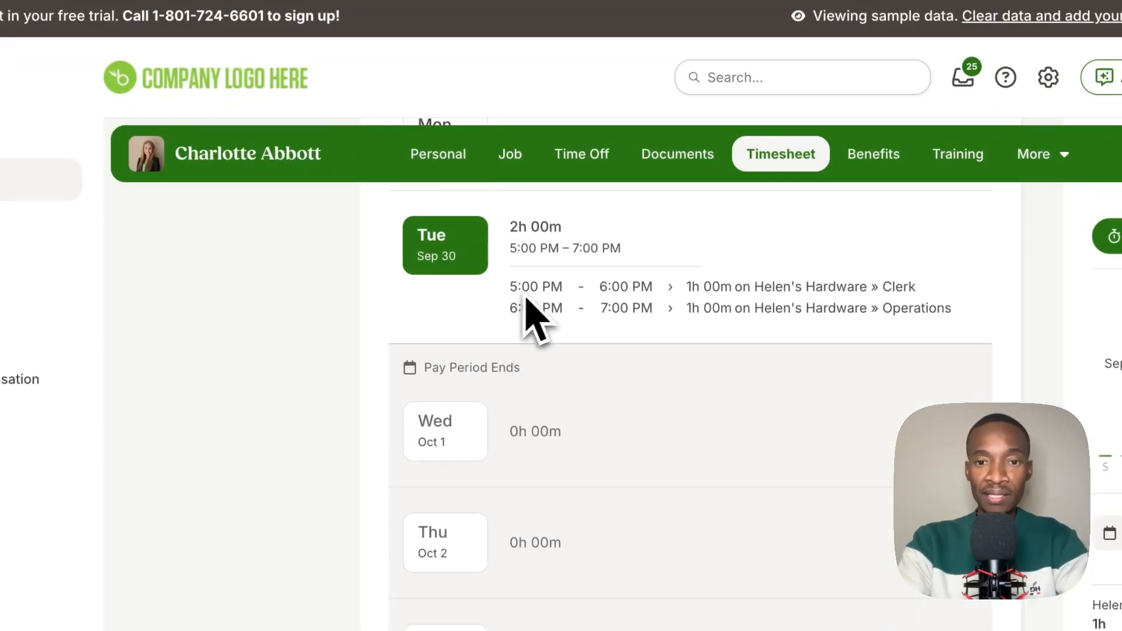
scroll(526, 301, up, 2)
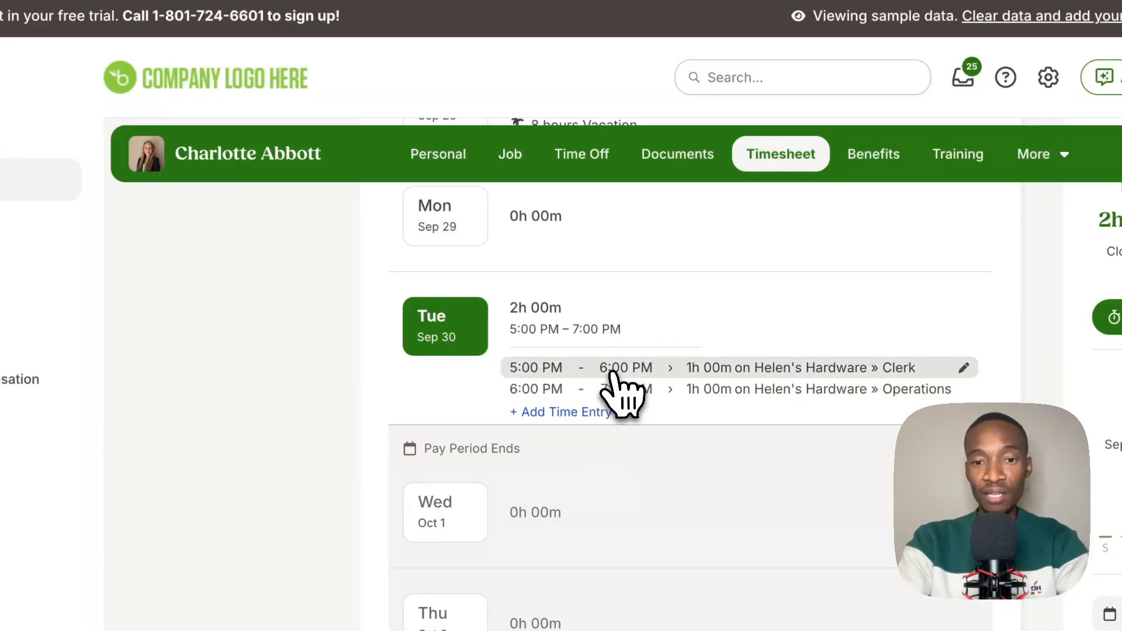
Inspect the project and task choices of the 5:00 PM – 6:00 PM time entry, and close the entry unchanged.
click(591, 369)
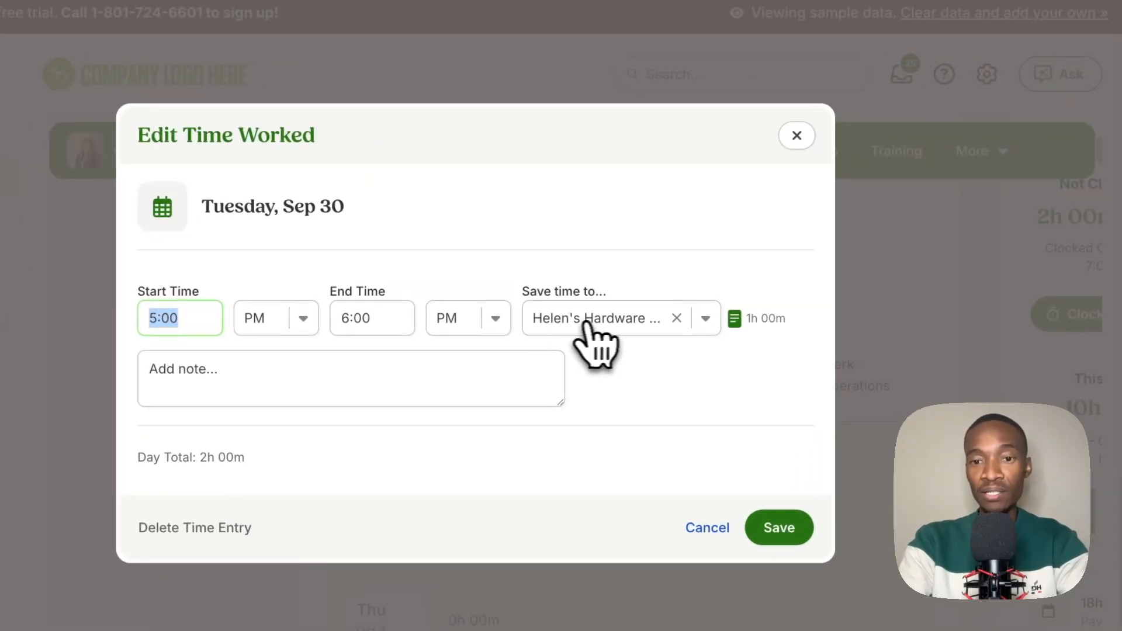
click(707, 322)
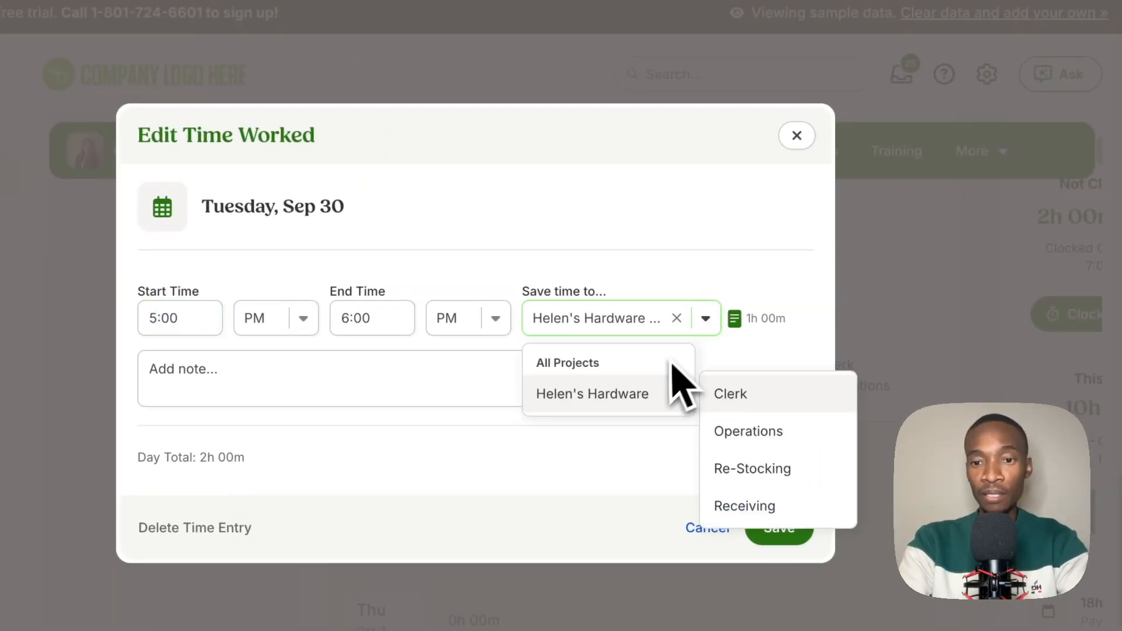
mouse_move(619, 395)
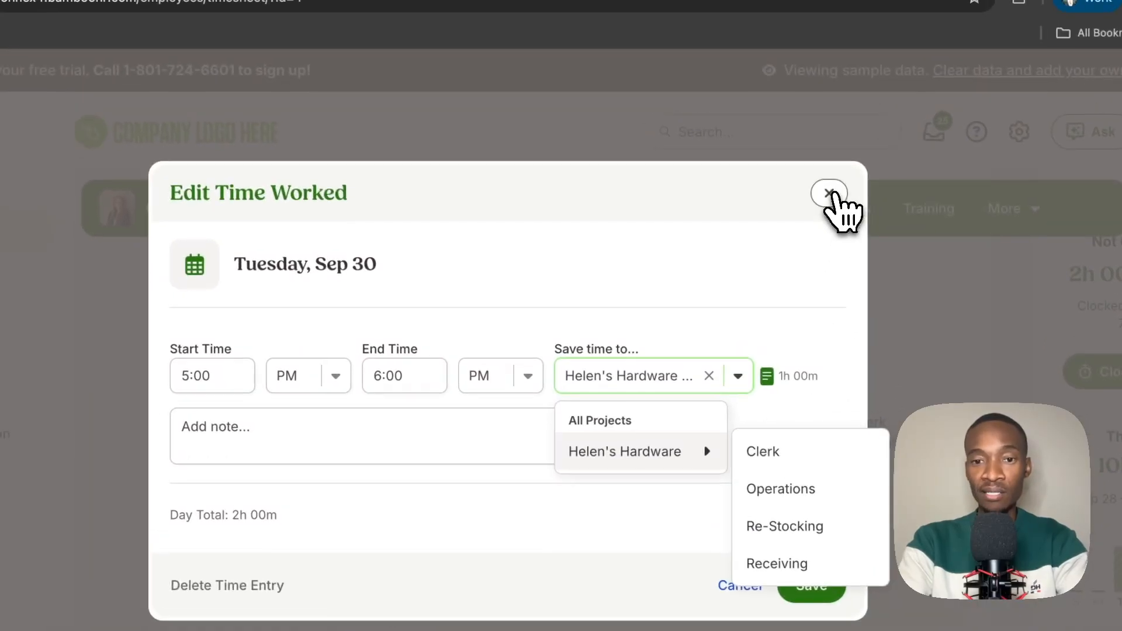
click(797, 136)
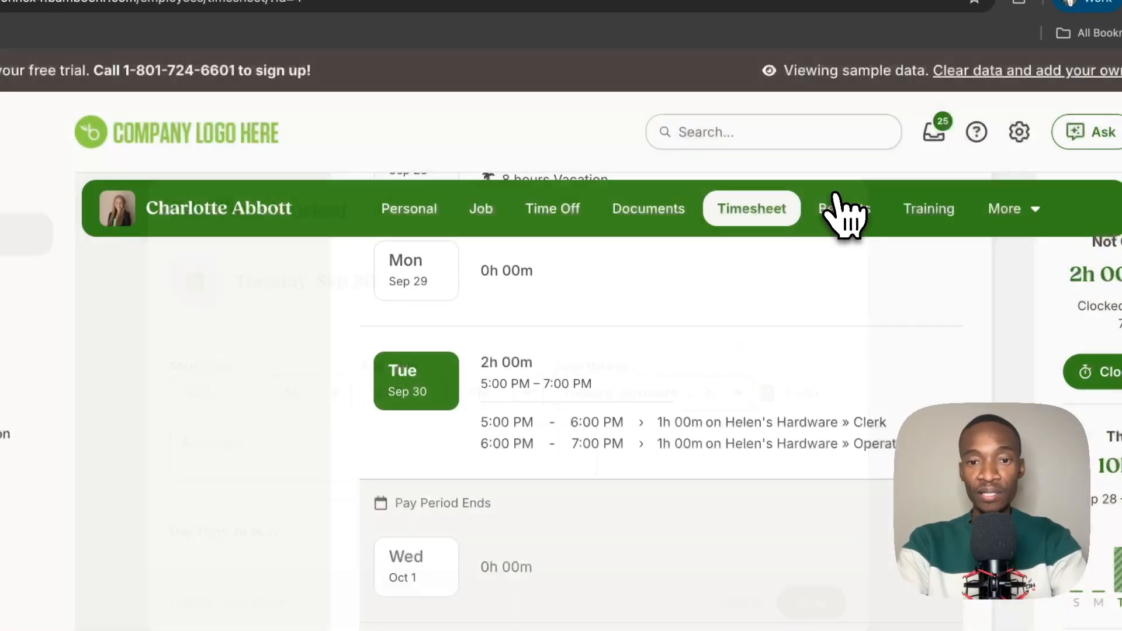
Inspect the project and task choices of the 6:00 PM – 7:00 PM time entry, and close the entry unchanged.
click(629, 447)
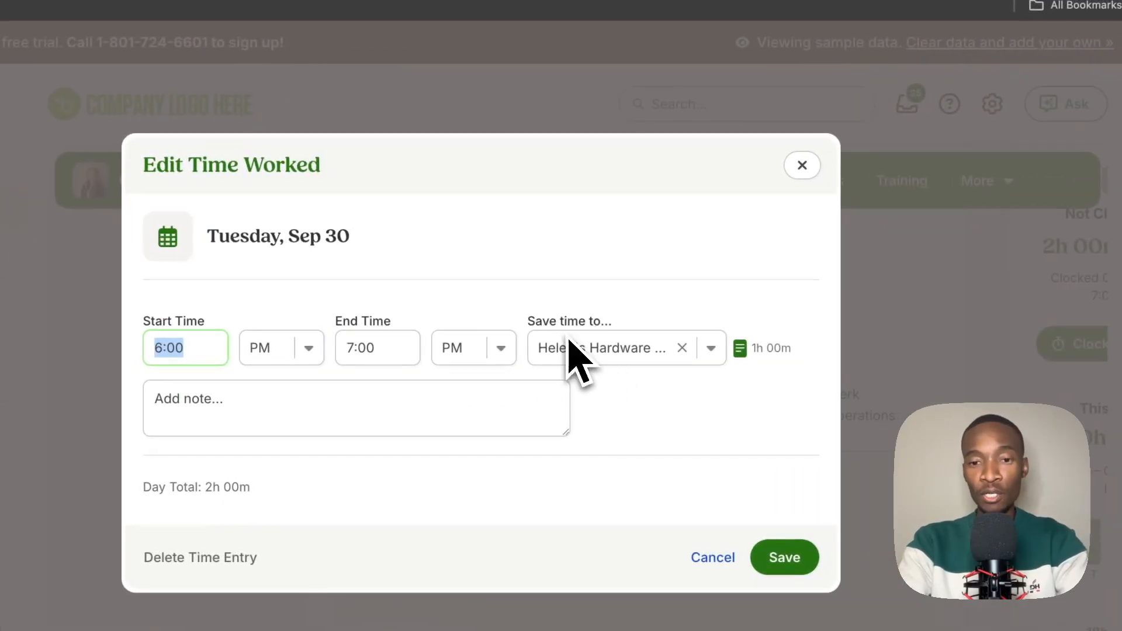
click(627, 340)
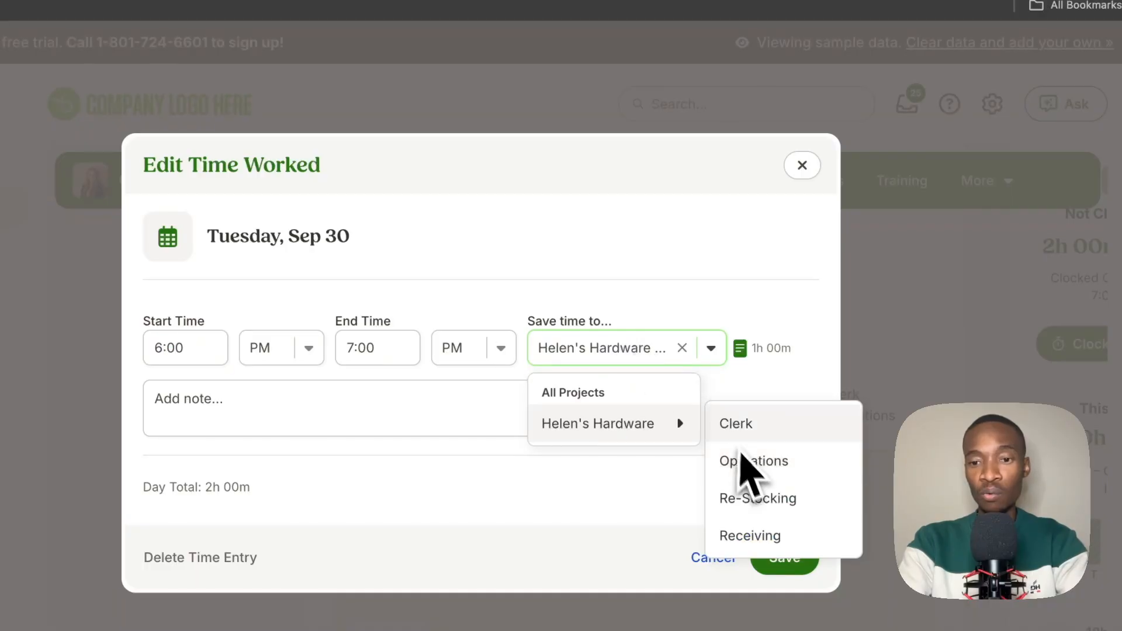
click(804, 171)
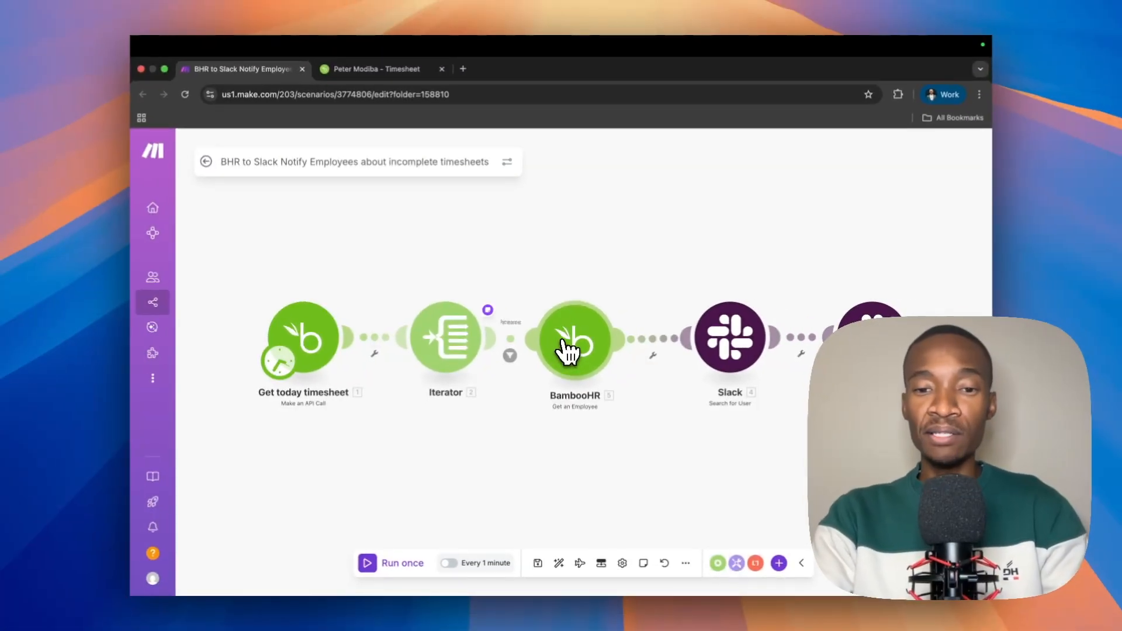
Review the Employee ID mapping and output fields of the BambooHR "Get an Employee" module, and save the module.
click(564, 346)
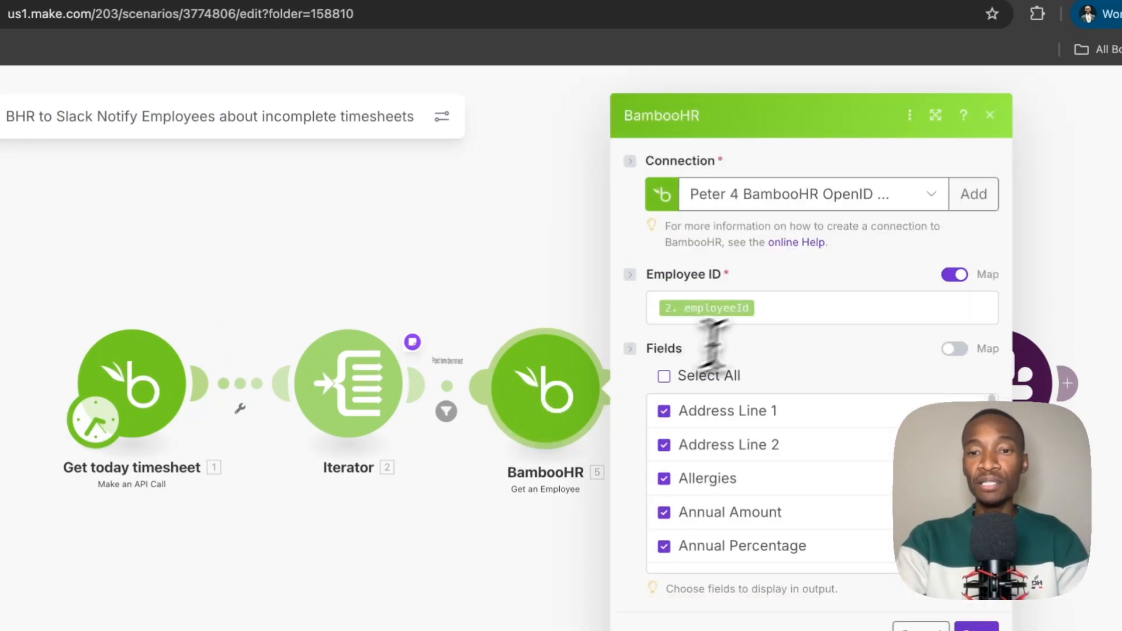
click(771, 313)
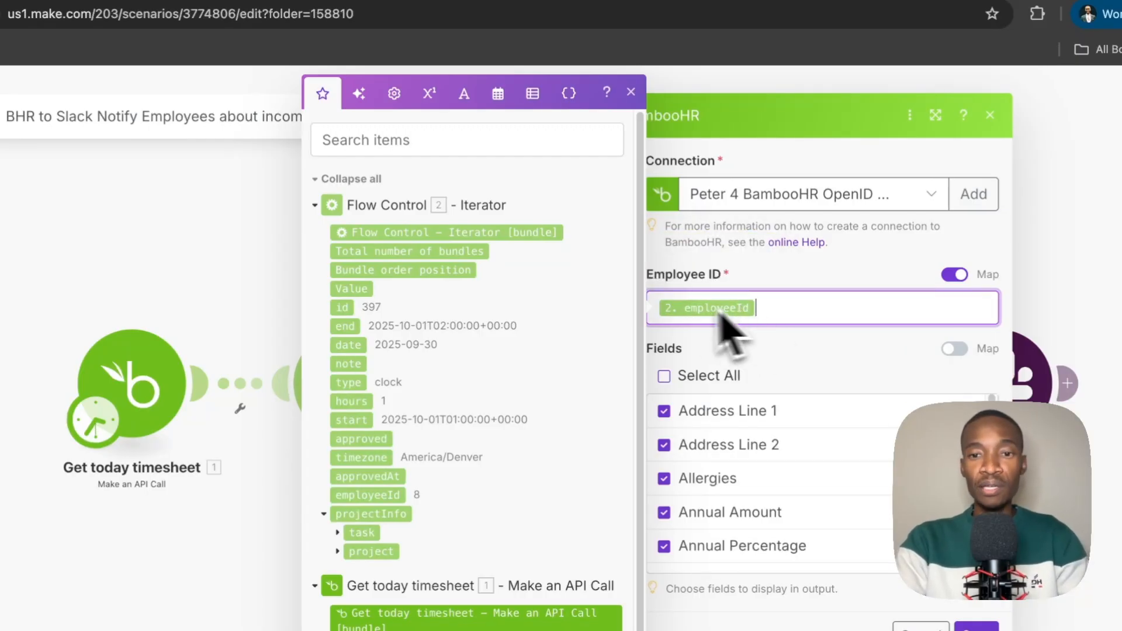
scroll(526, 389, down, 1)
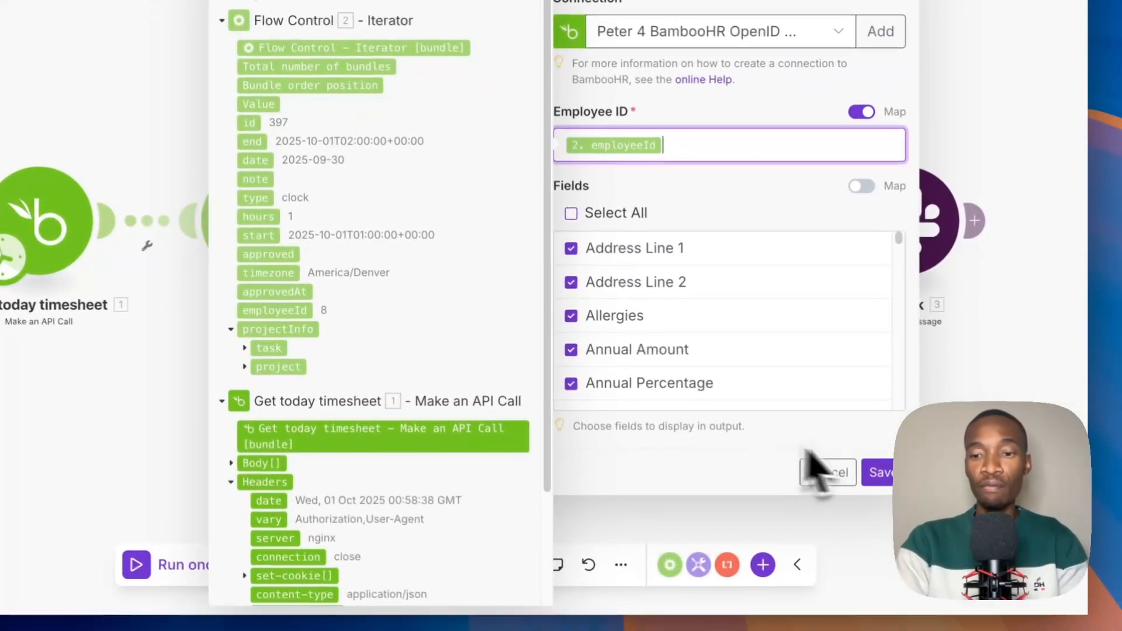
scroll(672, 306, down, 10)
scroll(677, 304, up, 8)
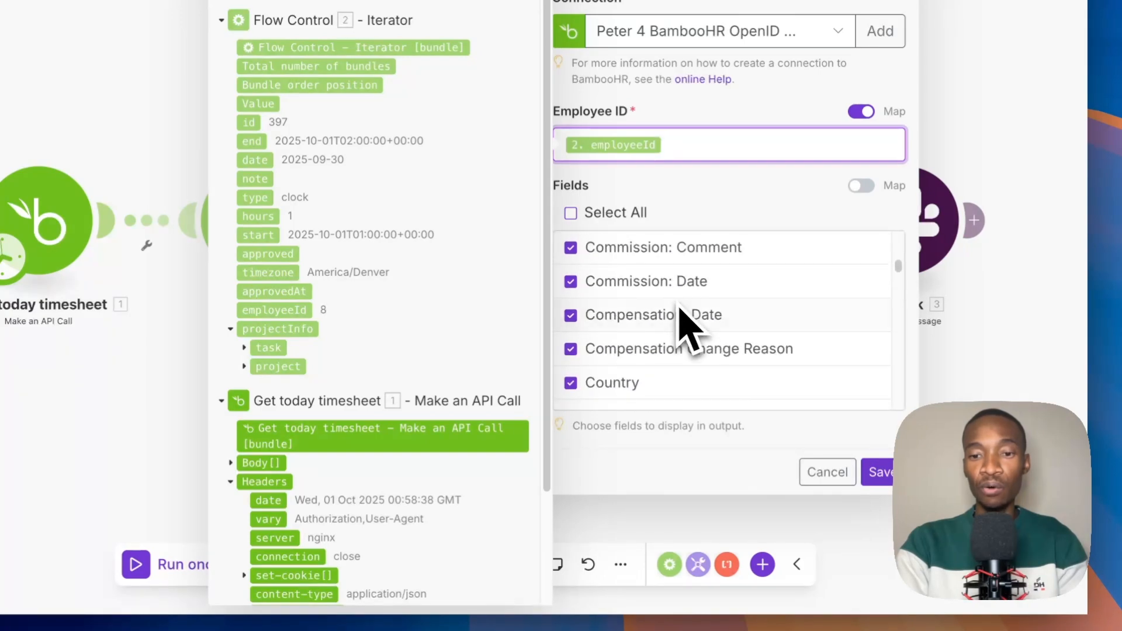
scroll(674, 304, down, 15)
scroll(674, 303, up, 20)
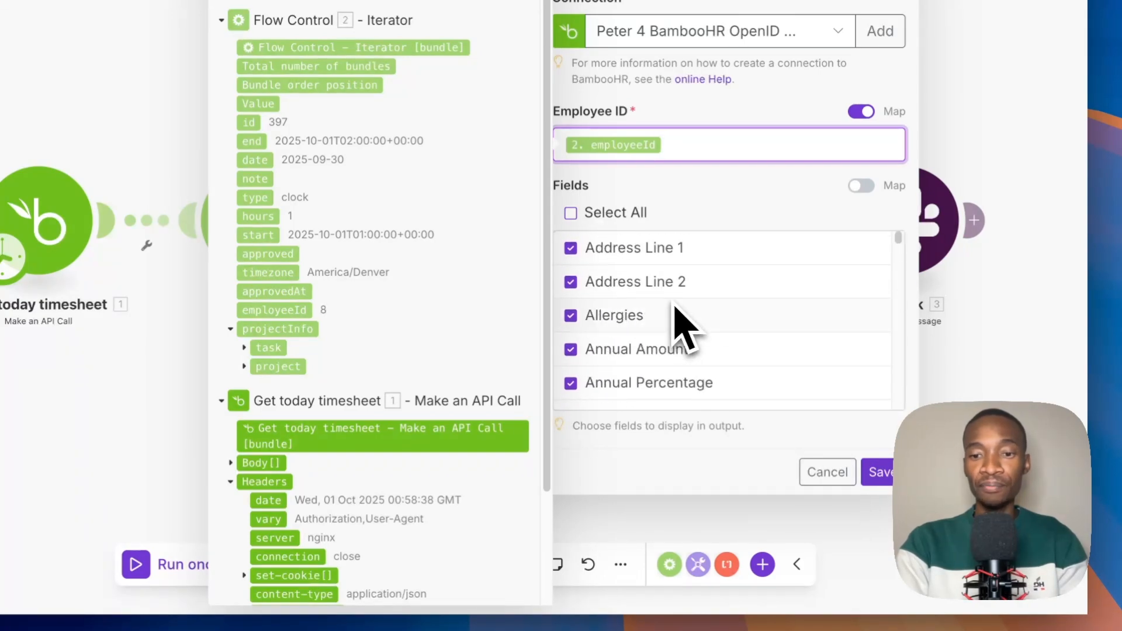
click(879, 474)
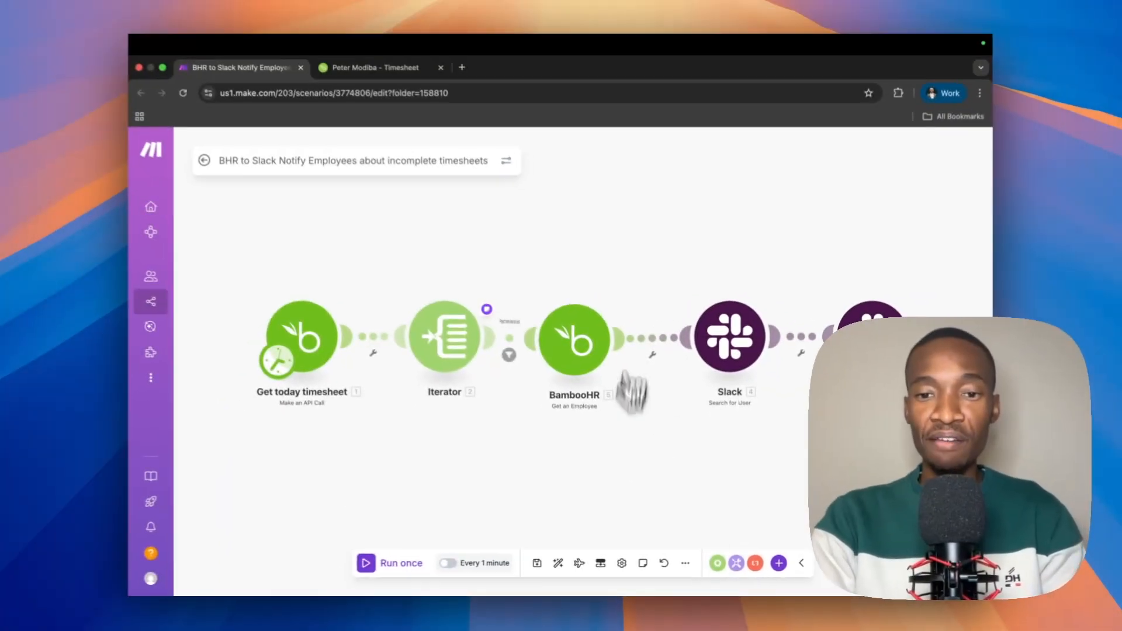
Review the Work Email mapping in the Slack "Search for User" module, and save the module.
drag(619, 283, 513, 261)
click(605, 333)
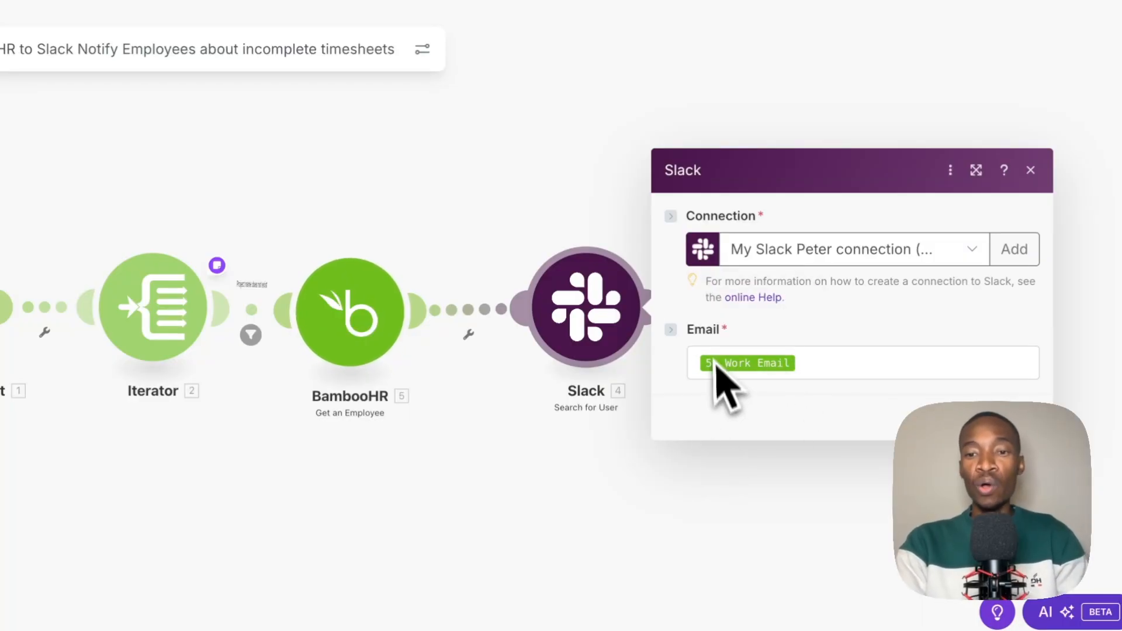
click(802, 362)
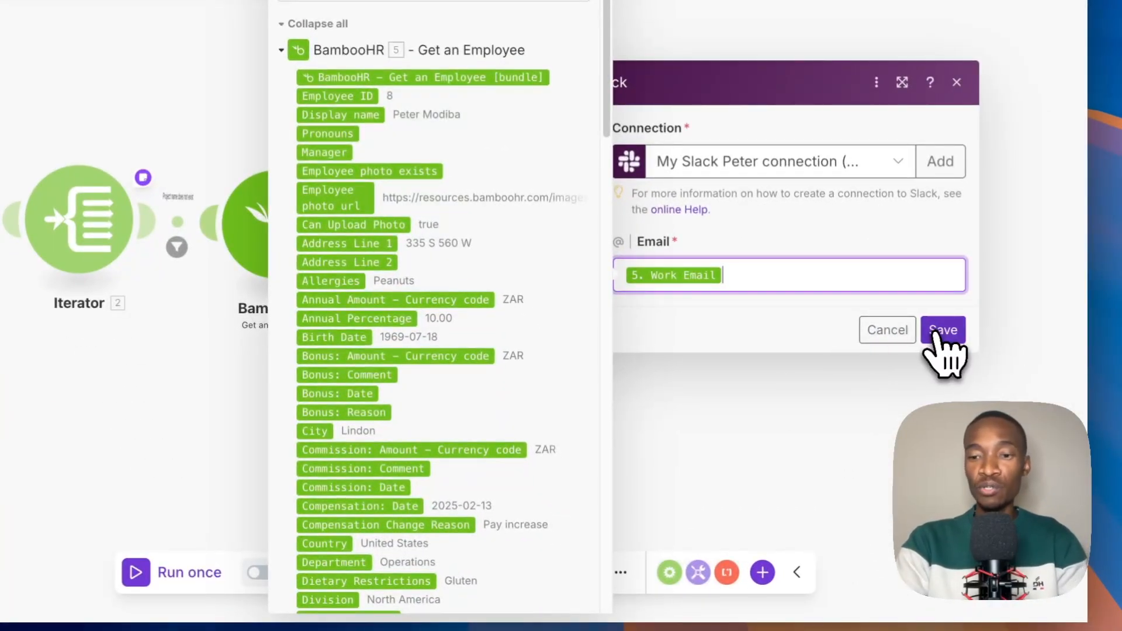
click(941, 331)
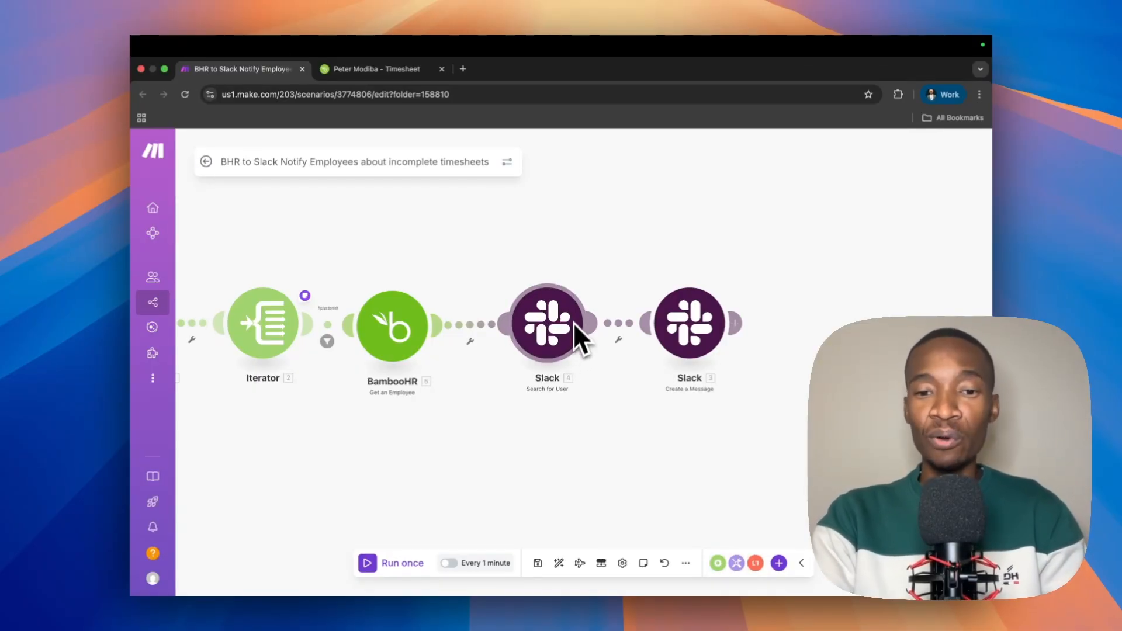
In the Slack "Create a Message" module, choose "Select from the list" for the channel and "Public channel" as its type.
click(677, 329)
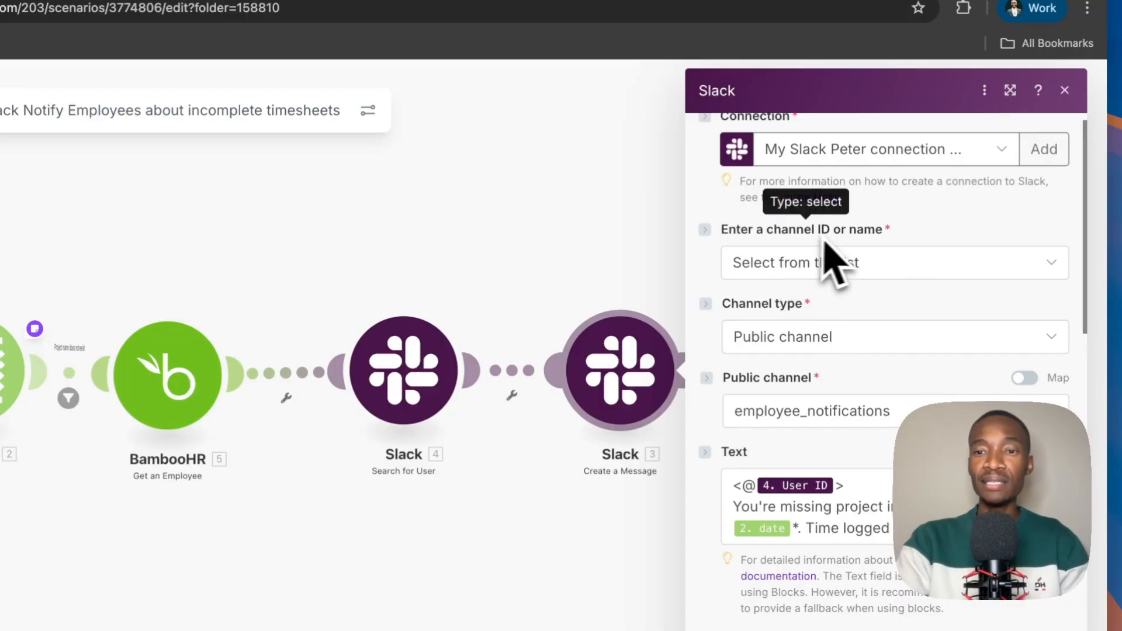
click(798, 270)
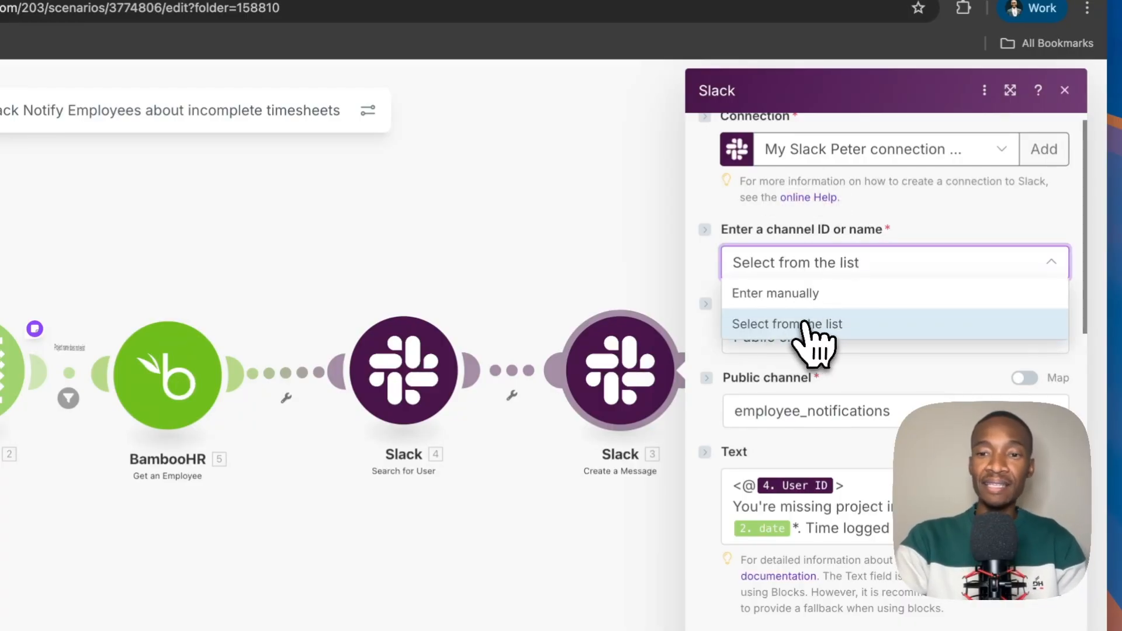
click(804, 321)
scroll(842, 325, down, 1)
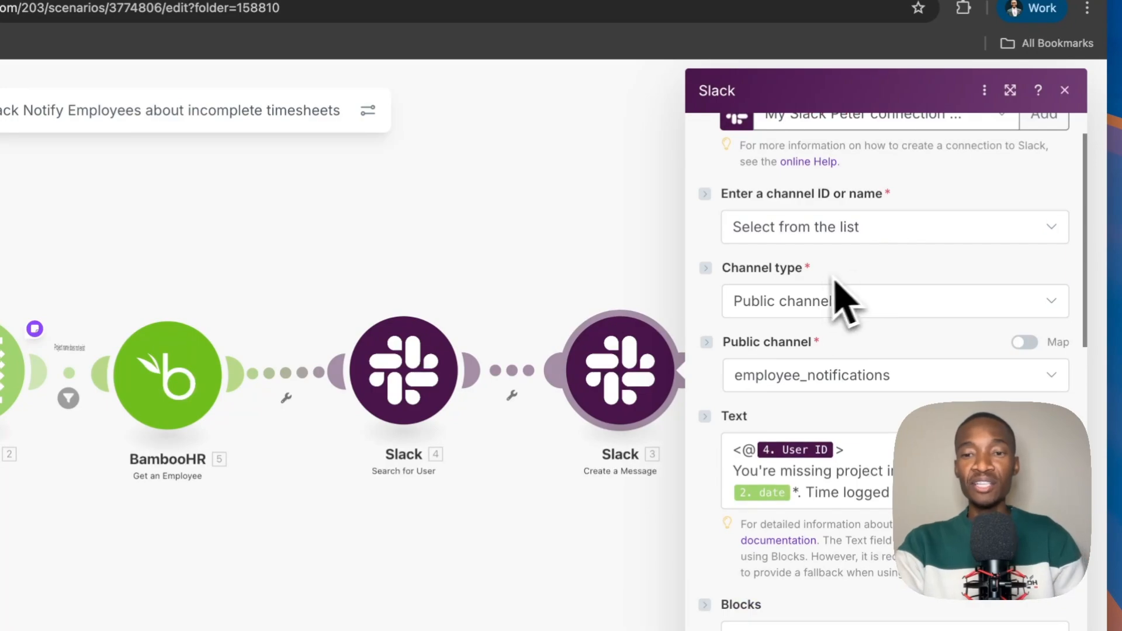
click(897, 301)
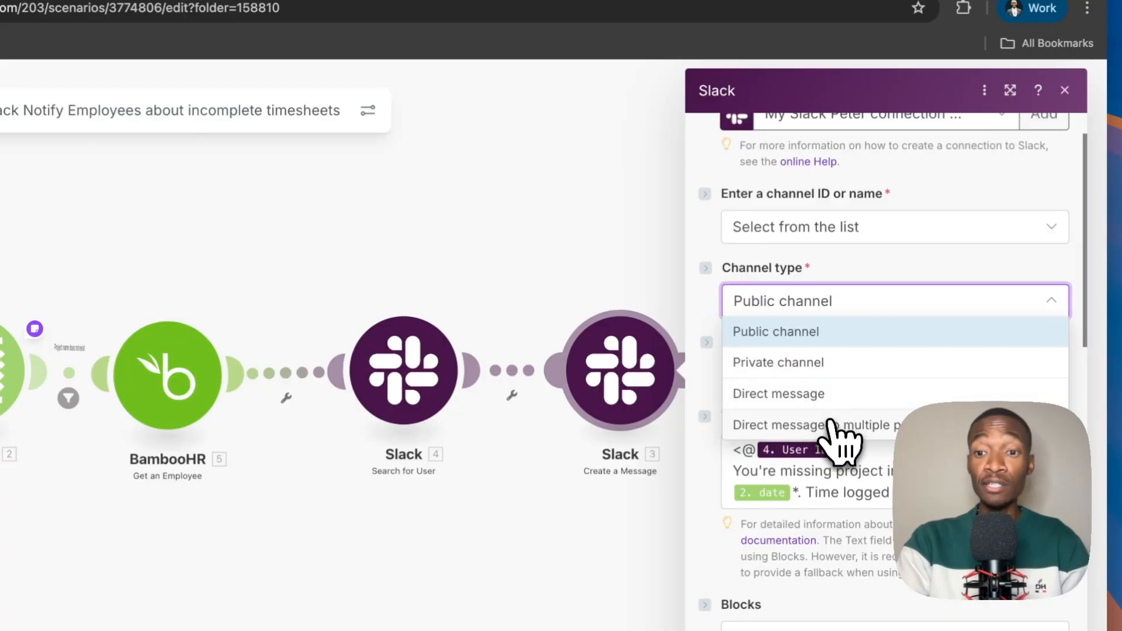
click(816, 341)
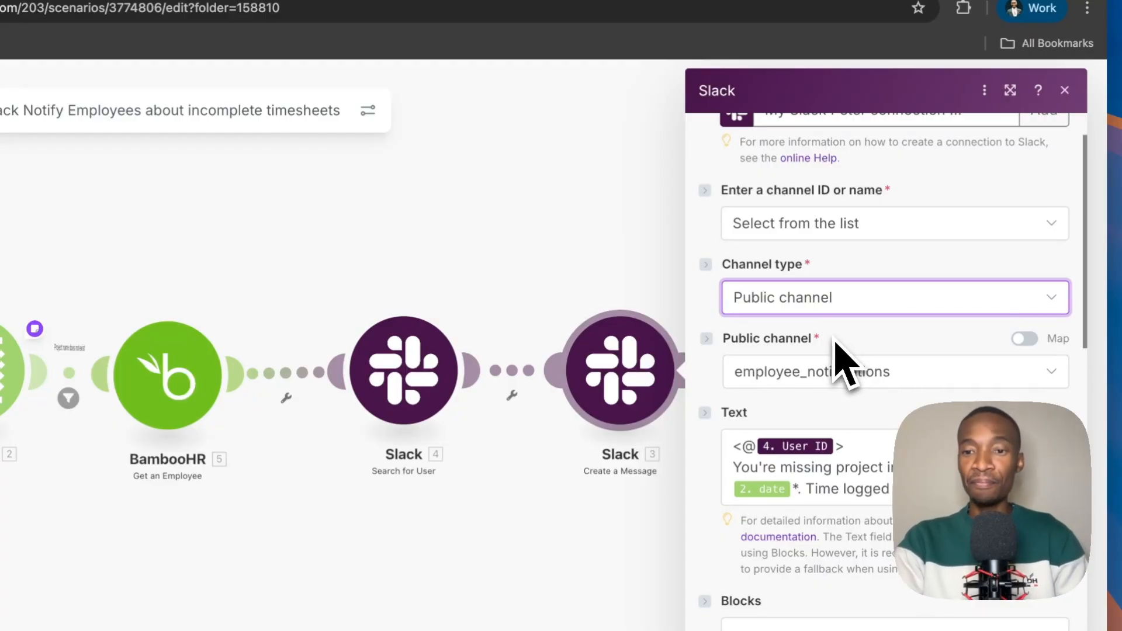
Examine the message text of the Slack "Create a Message" module, including its User ID, date and hours mappings.
scroll(842, 356, down, 3)
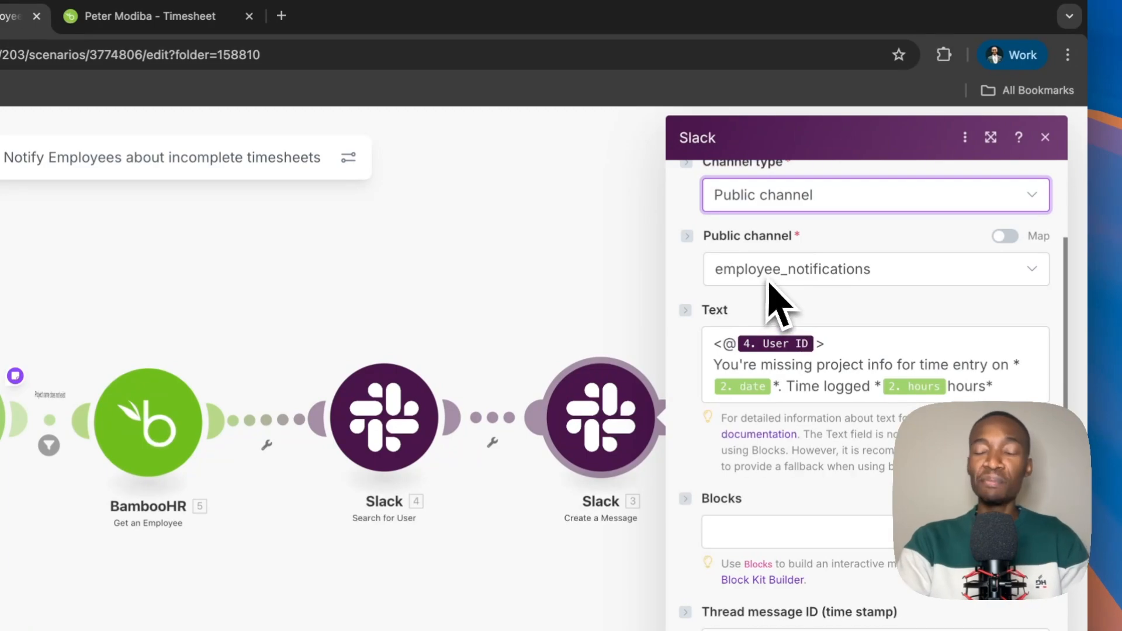
scroll(825, 286, down, 1)
scroll(825, 287, down, 2)
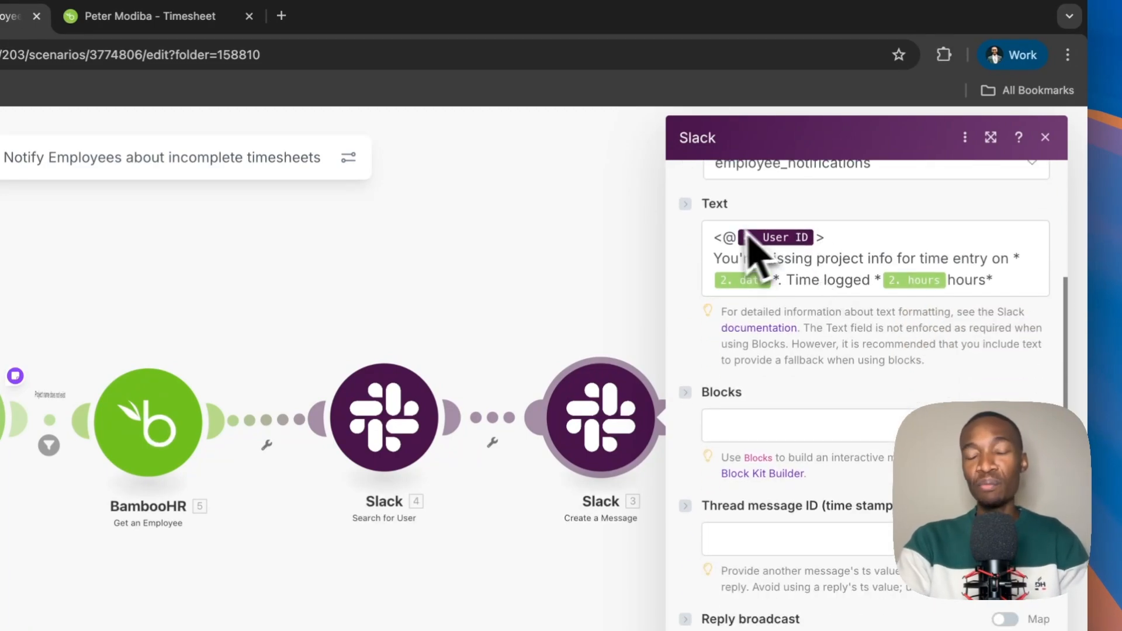
scroll(829, 280, up, 1)
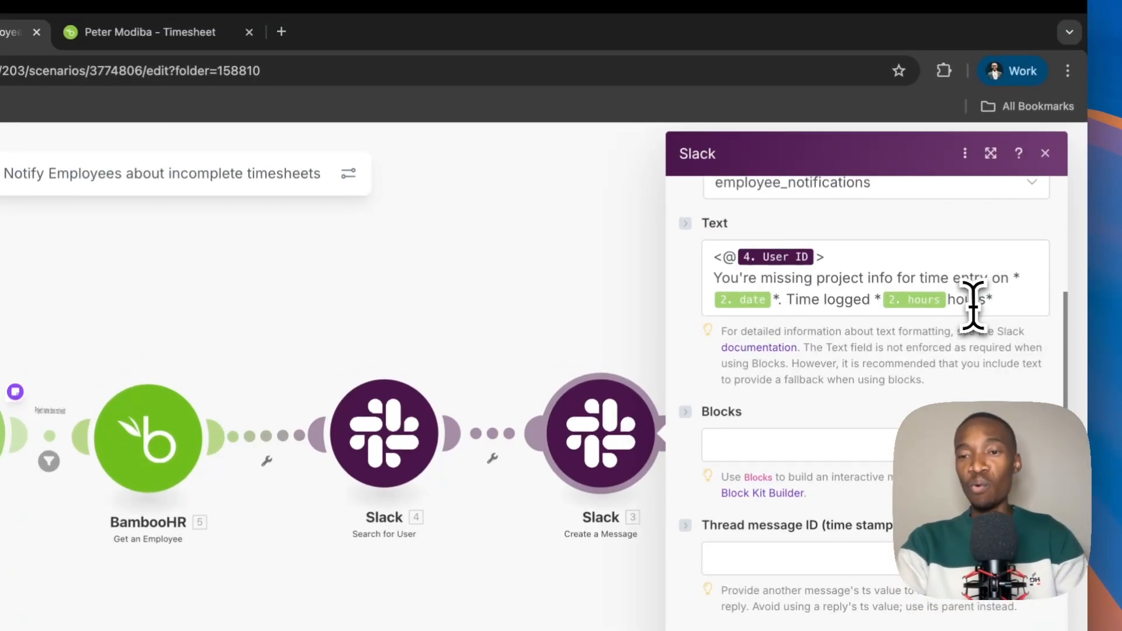
click(994, 300)
drag(801, 251, 721, 239)
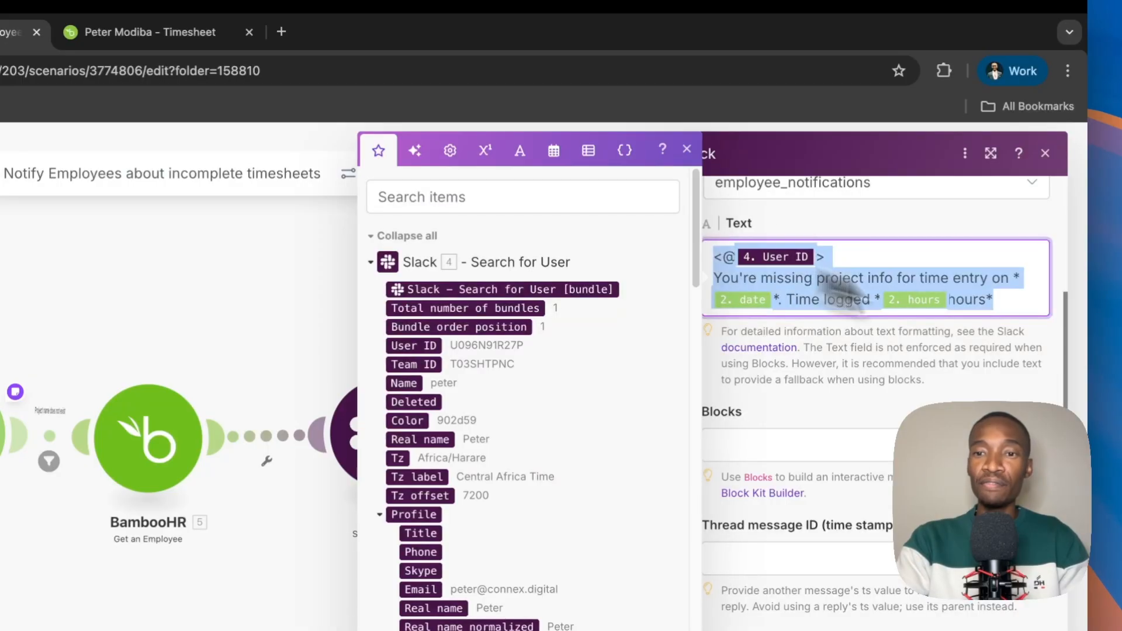
click(872, 282)
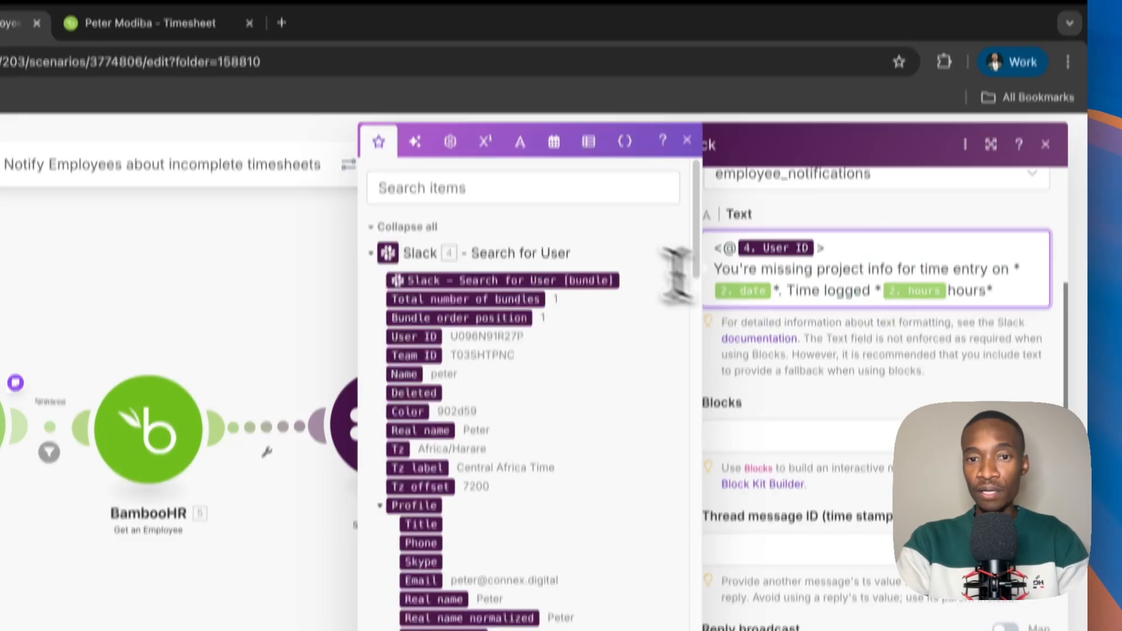
scroll(777, 305, up, 1)
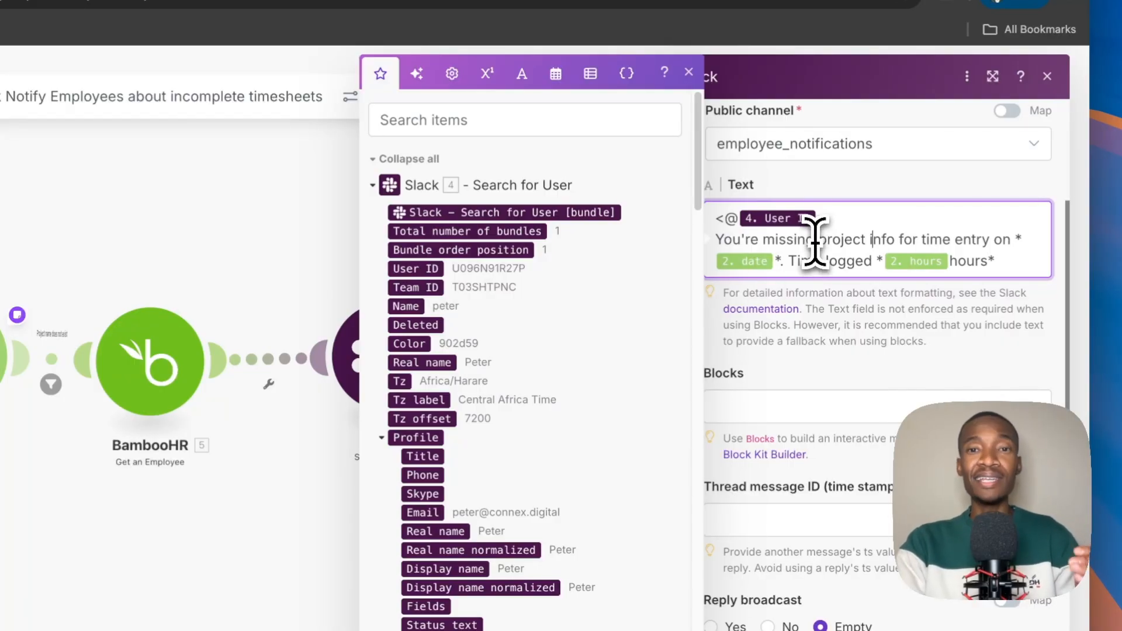
scroll(820, 253, up, 1)
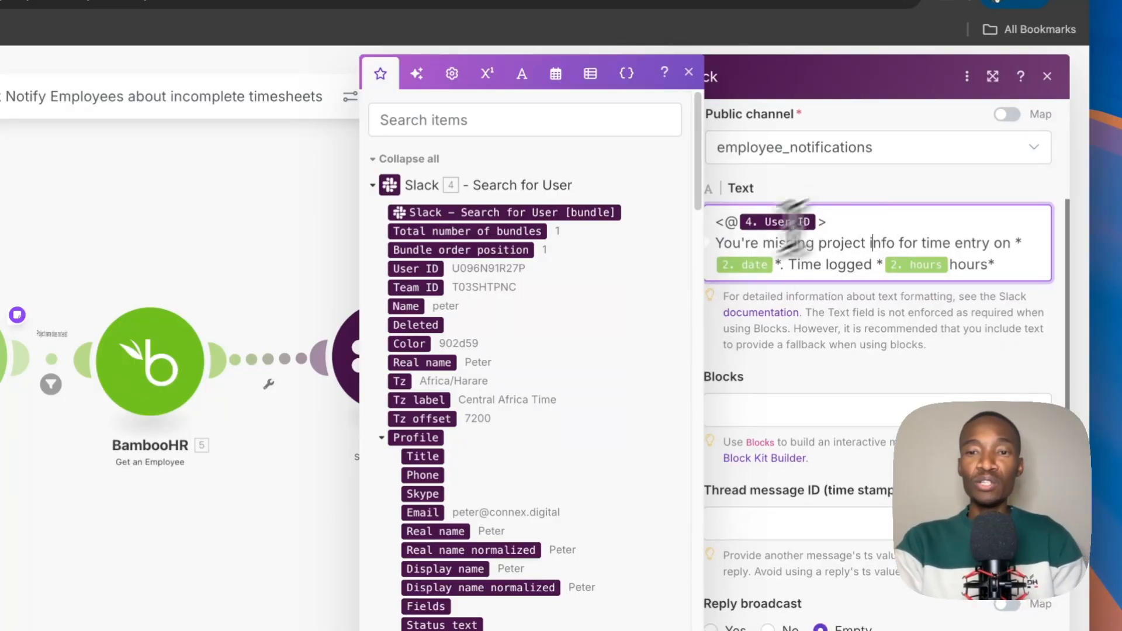
scroll(836, 249, up, 1)
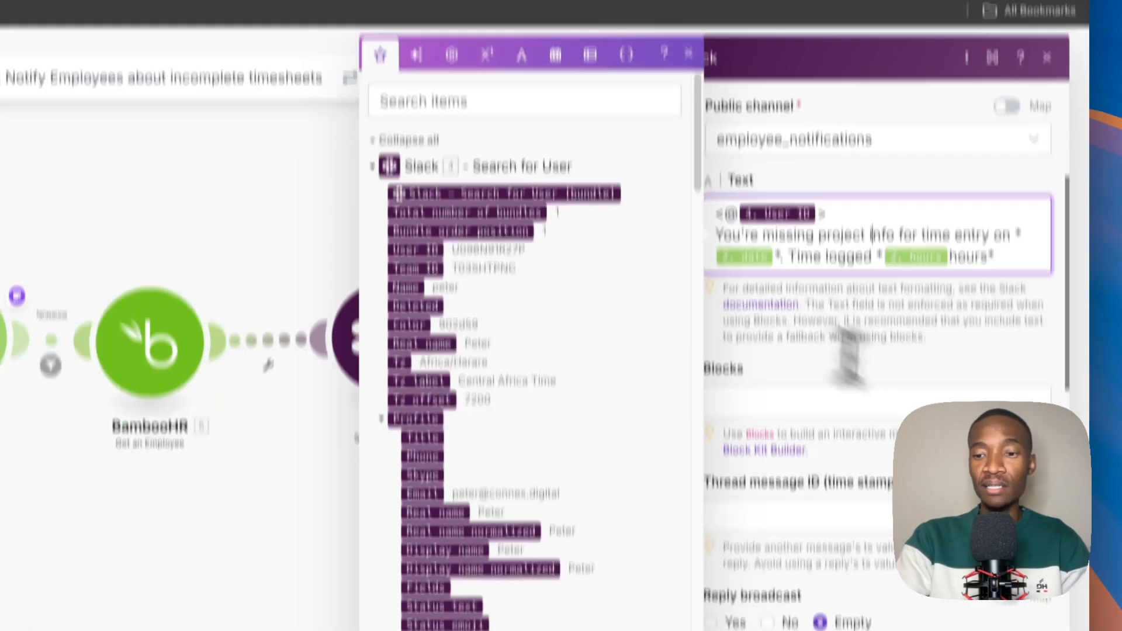